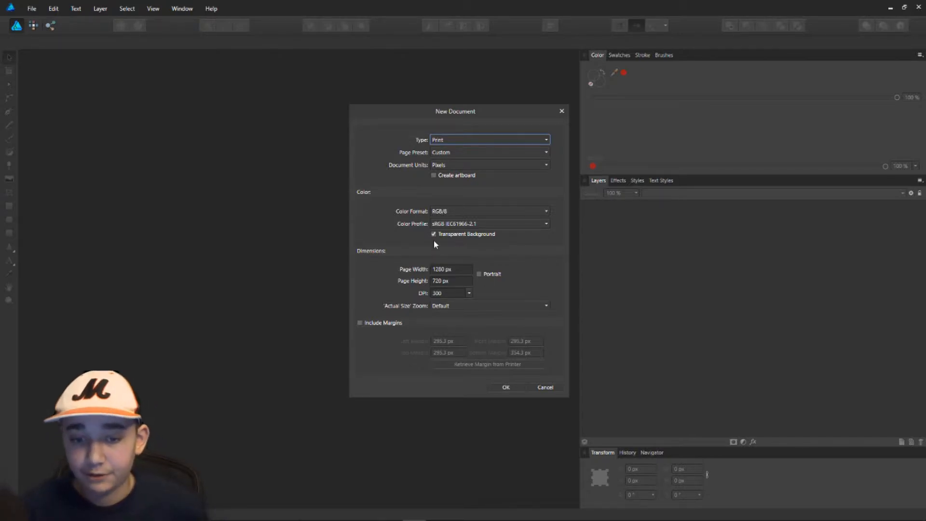
Step: Create the 1280 × 720 px document at 300 DPI with a transparent background, and place the pleasant image from the tutorial folder
{"action": "left_click", "coordinate": [507, 387]}
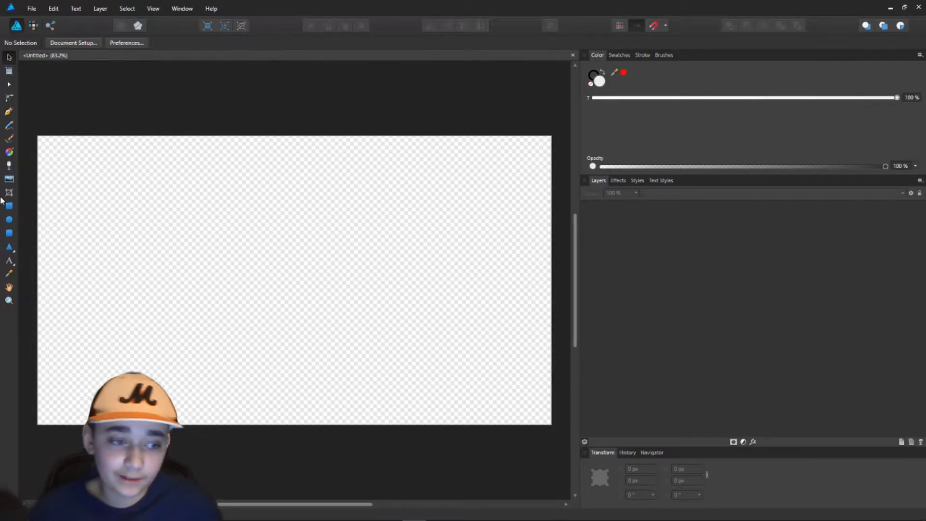
{"action": "key", "text": "ctrl+o"}
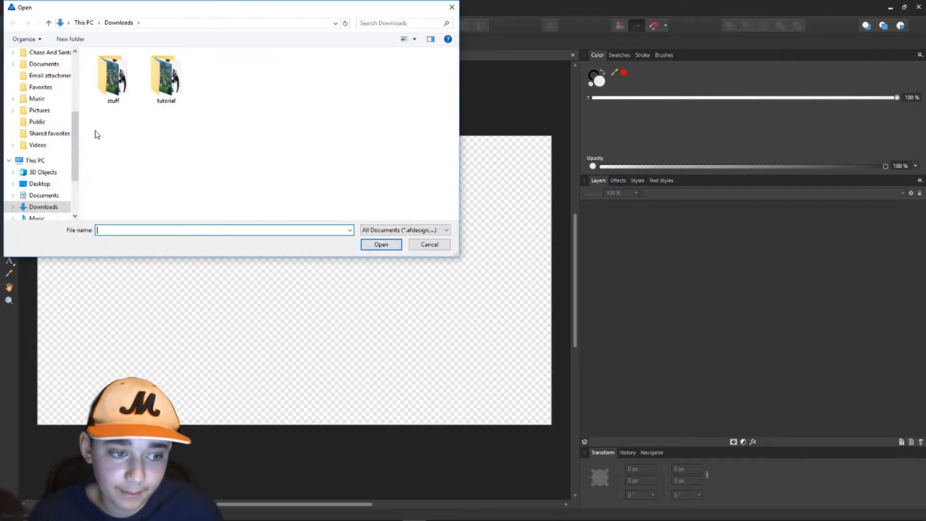
{"action": "double_click", "coordinate": [166, 72]}
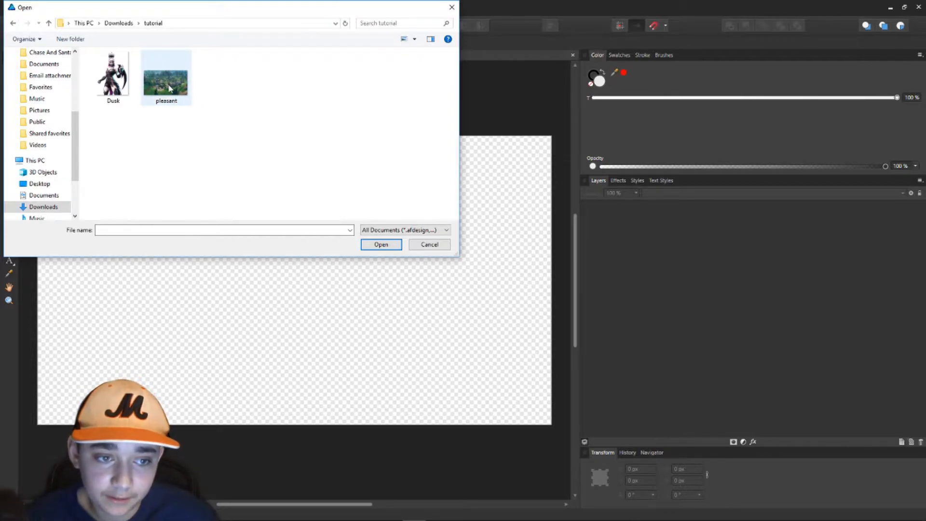
{"action": "left_click", "coordinate": [168, 88]}
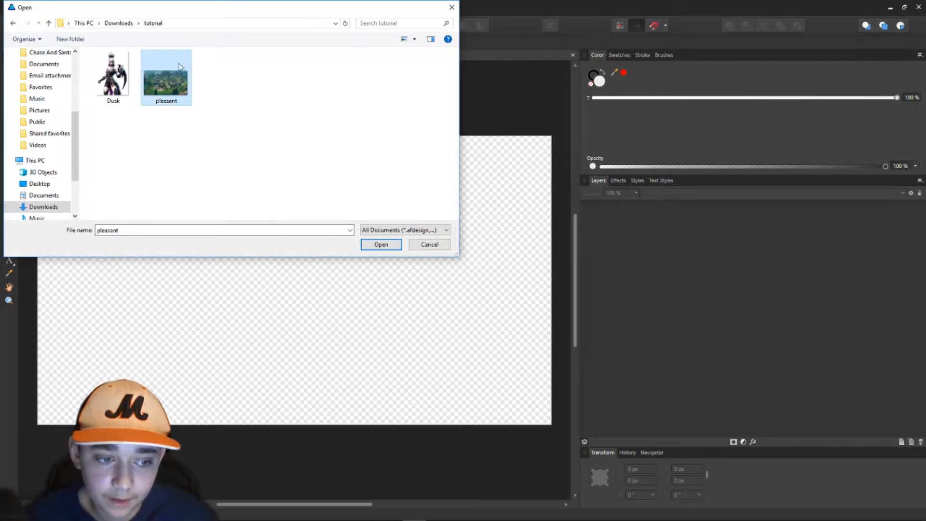
{"action": "left_click", "coordinate": [381, 244]}
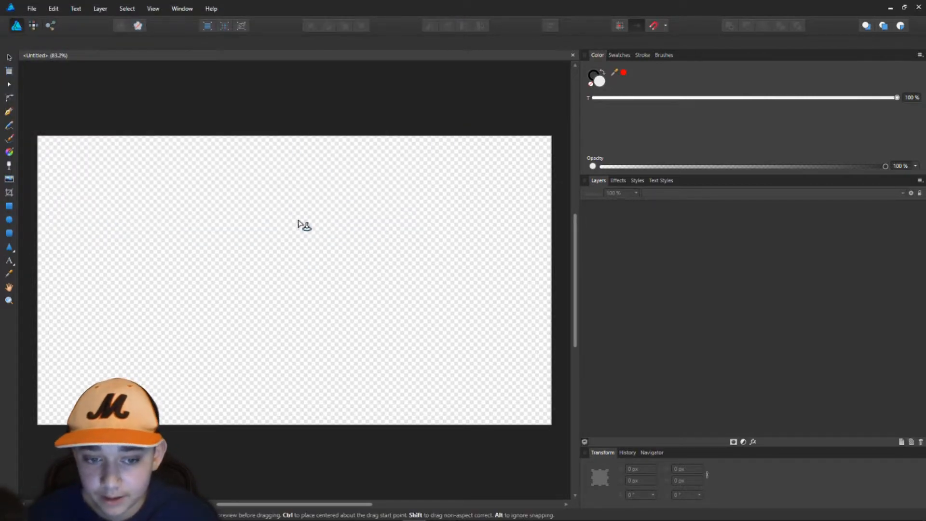
{"action": "left_click", "coordinate": [289, 210]}
{"action": "mouse_move", "coordinate": [288, 209]}
{"action": "left_mouse_down"}
{"action": "mouse_move", "coordinate": [283, 175]}
{"action": "mouse_move", "coordinate": [315, 187]}
{"action": "mouse_move", "coordinate": [295, 179]}
{"action": "mouse_move", "coordinate": [294, 223]}
{"action": "left_mouse_up"}
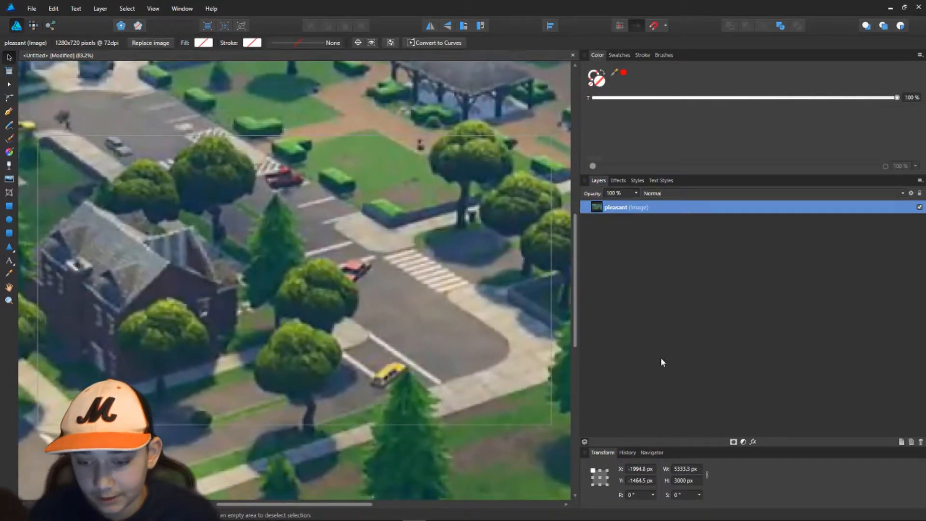
Step: Resize the placed pleasant image to 1280 px wide and 720 px high
{"action": "left_click", "coordinate": [691, 470]}
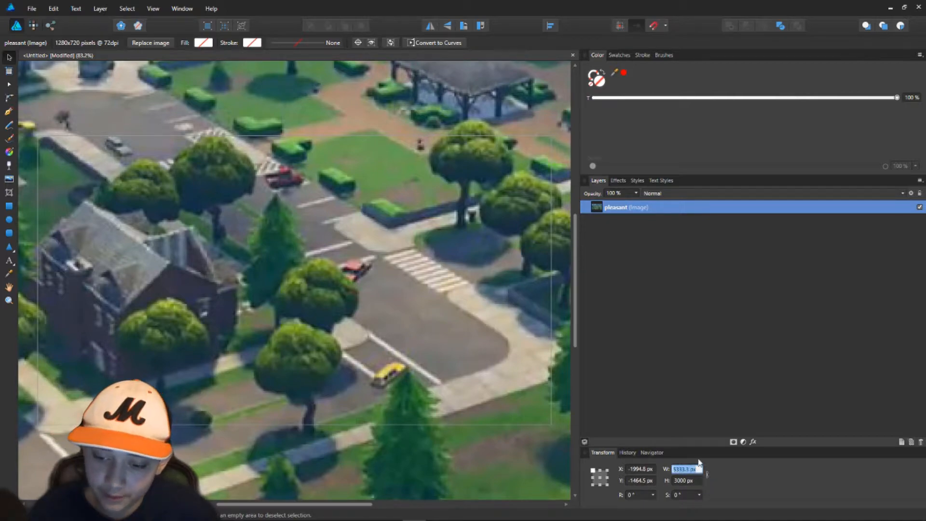
{"action": "type", "text": "1"}
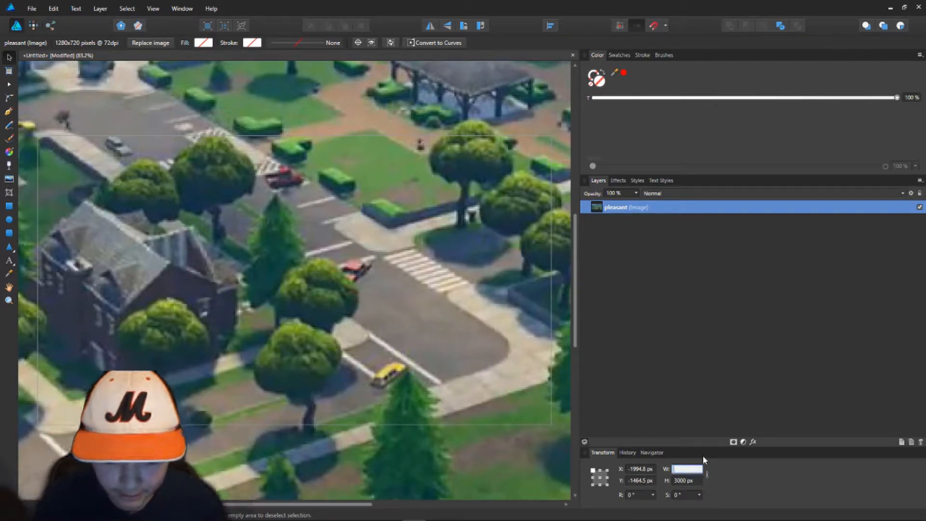
{"action": "type", "text": "280"}
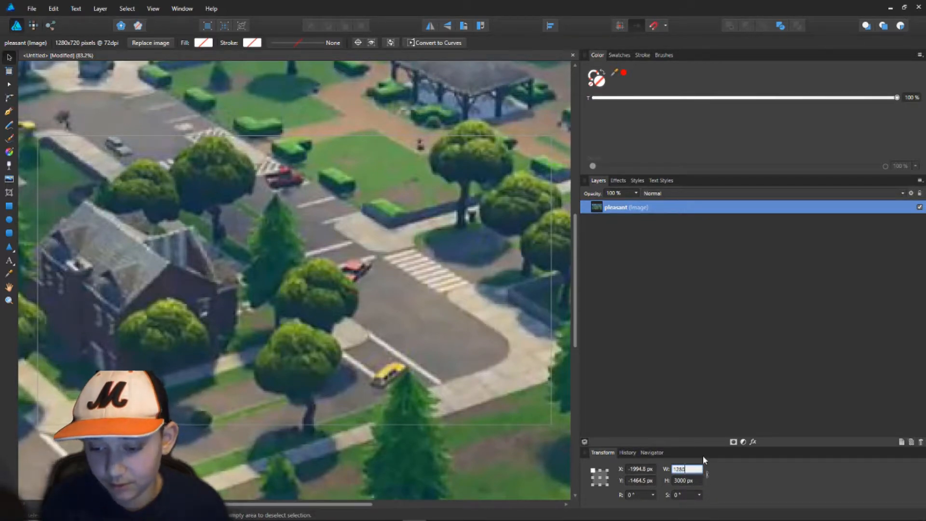
{"action": "key", "text": "Return"}
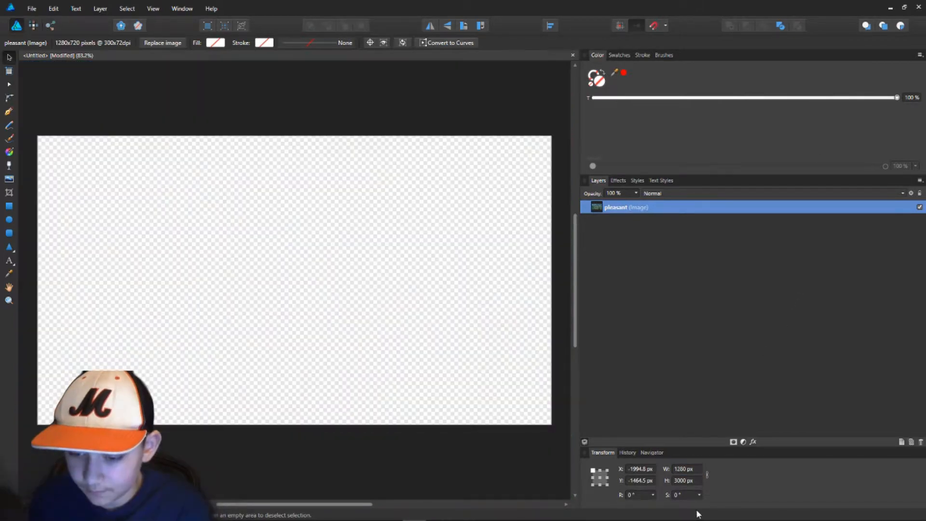
{"action": "left_click", "coordinate": [695, 480]}
{"action": "key", "text": "BackSpace"}
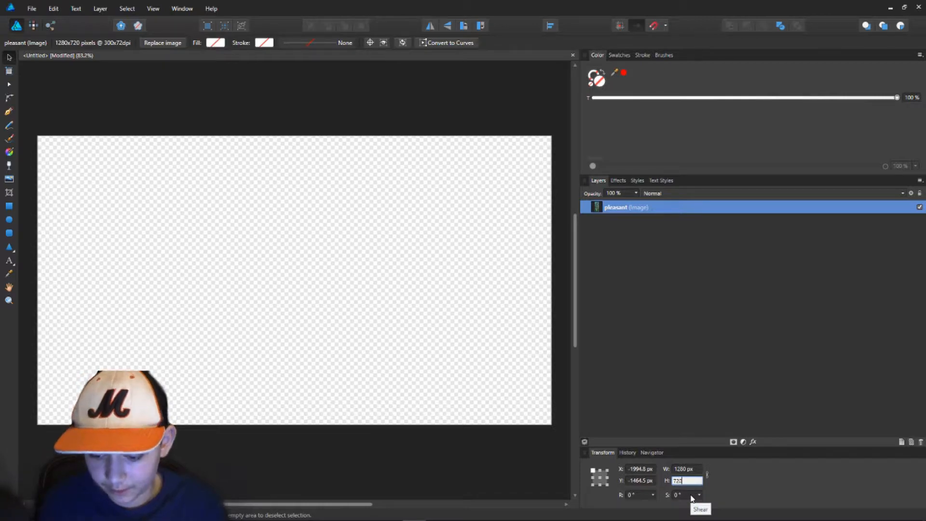
{"action": "key", "text": "Return"}
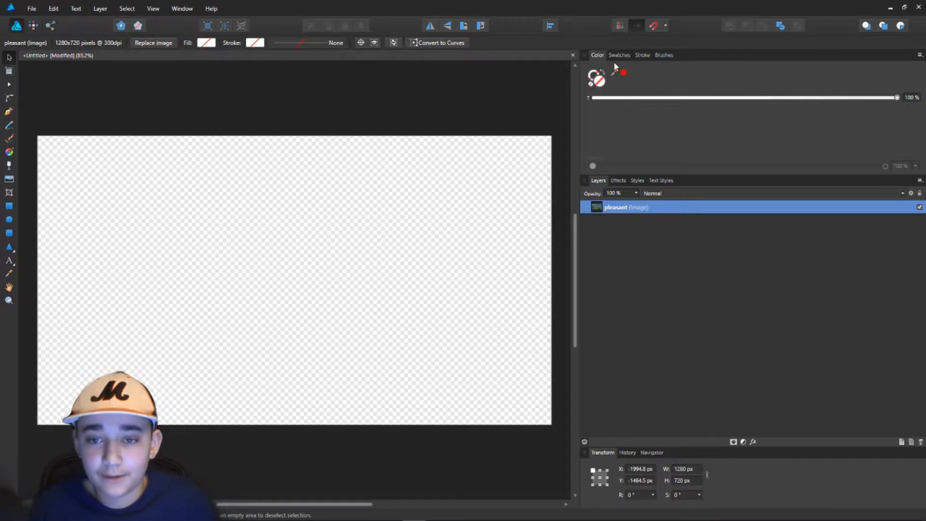
Step: Align the pleasant image to the horizontal centre and vertical middle of the page, then deselect it
{"action": "left_click", "coordinate": [550, 23]}
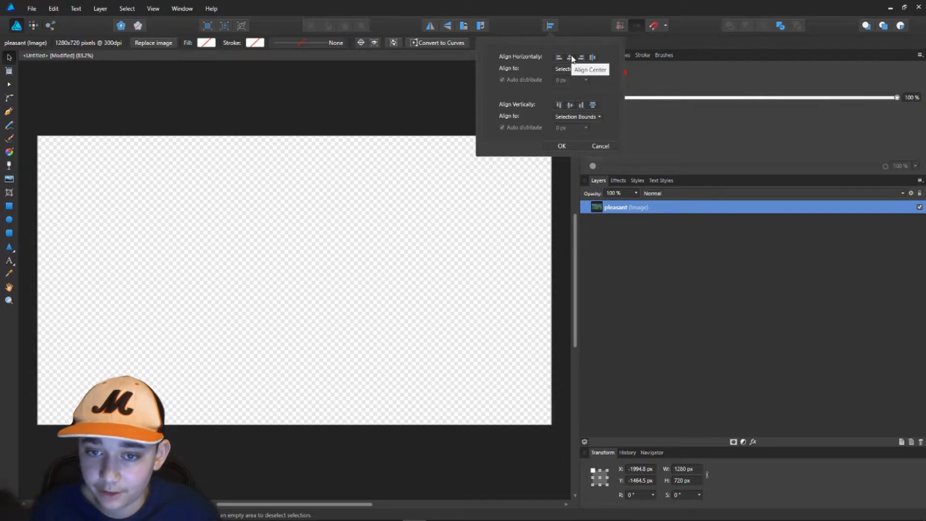
{"action": "left_click", "coordinate": [570, 57]}
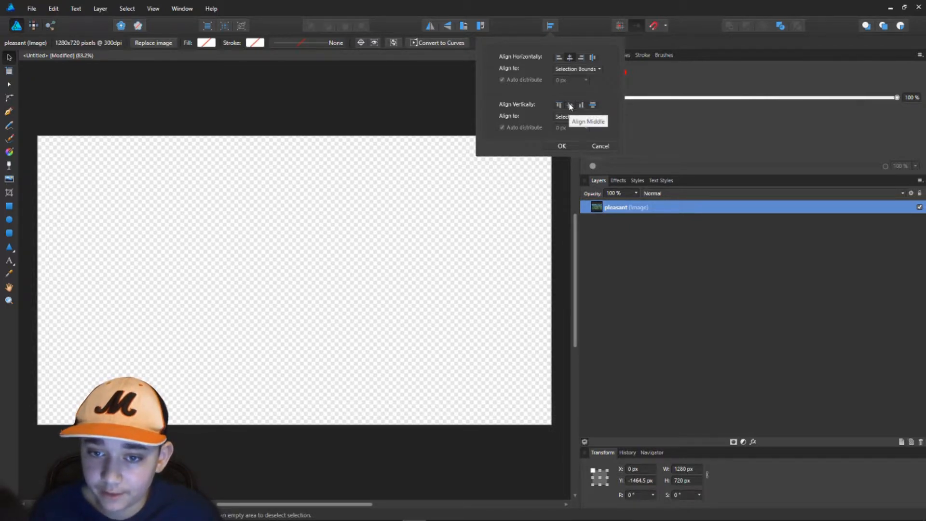
{"action": "left_click", "coordinate": [569, 104]}
{"action": "left_click", "coordinate": [364, 71]}
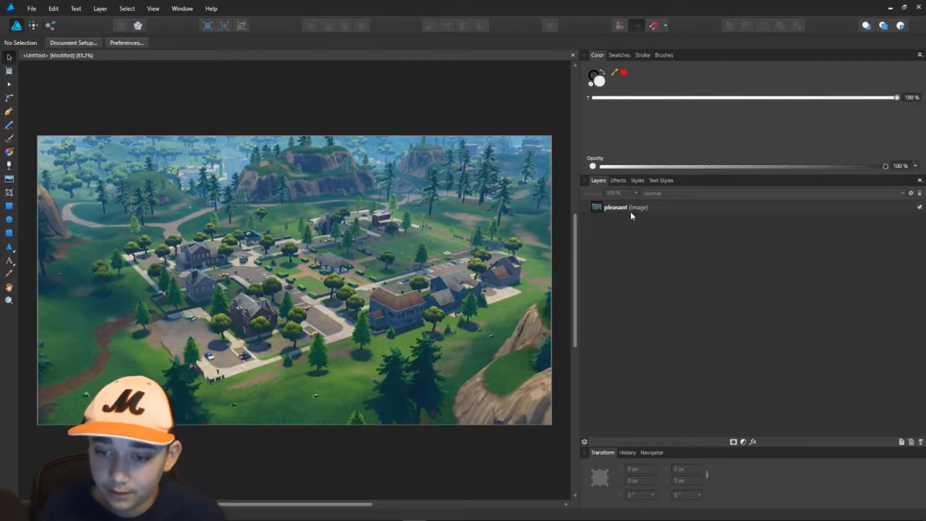
Step: Apply a Gaussian Blur layer effect with a 0.7 px radius to the pleasant image
{"action": "left_click", "coordinate": [346, 227]}
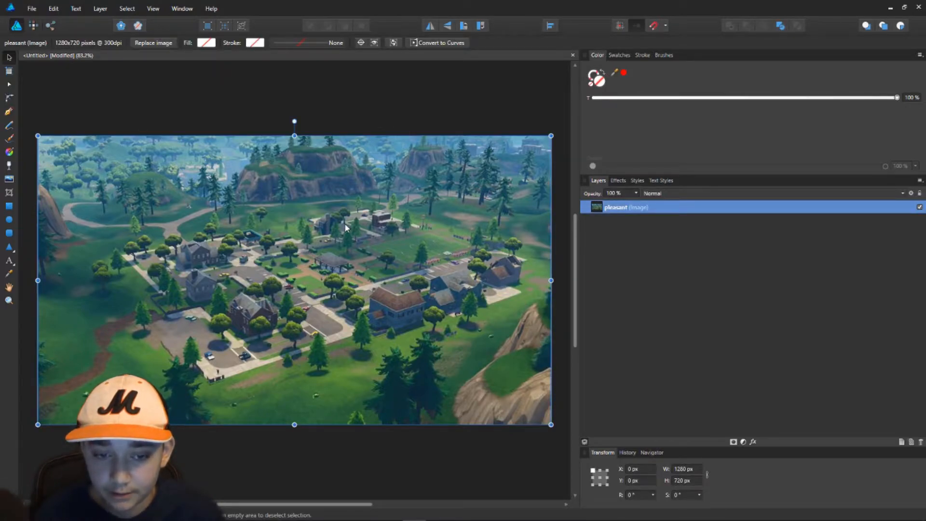
{"action": "right_click", "coordinate": [353, 224]}
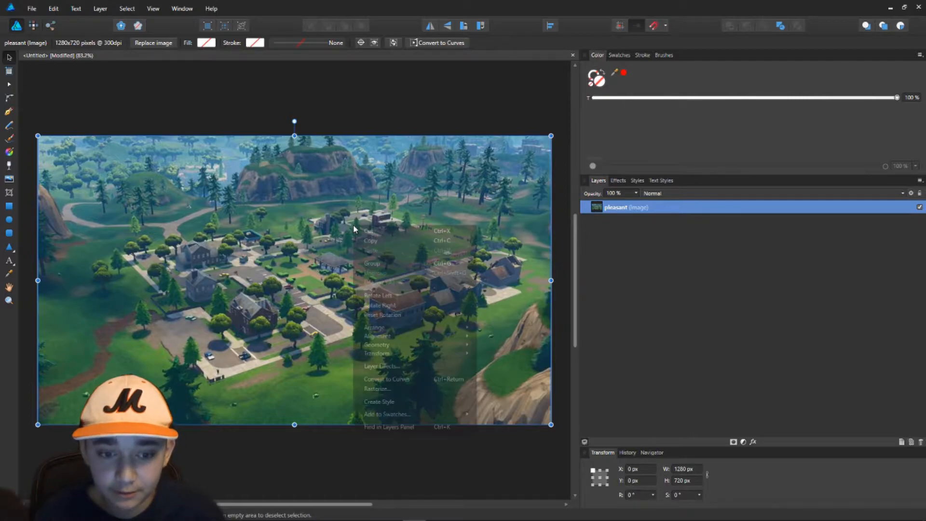
{"action": "left_click", "coordinate": [395, 367]}
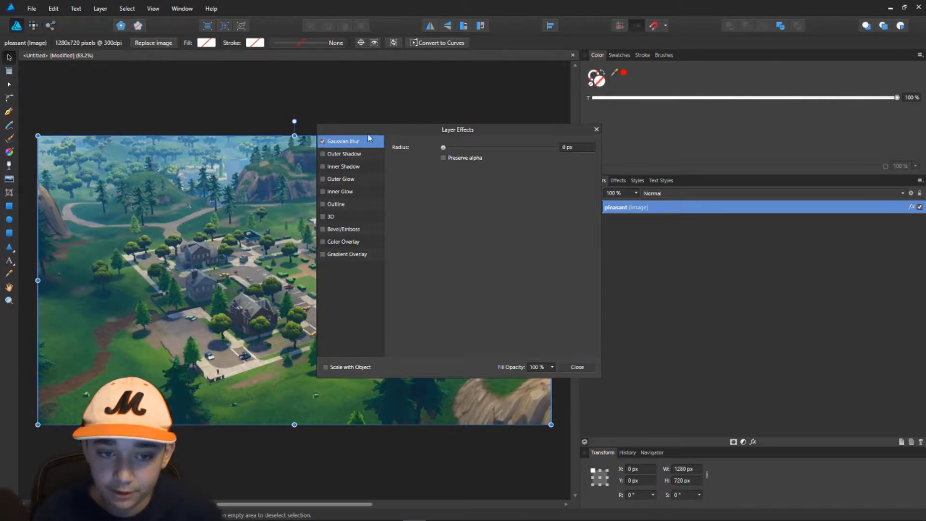
{"action": "left_click_drag", "start_coordinate": [442, 148], "coordinate": [567, 128]}
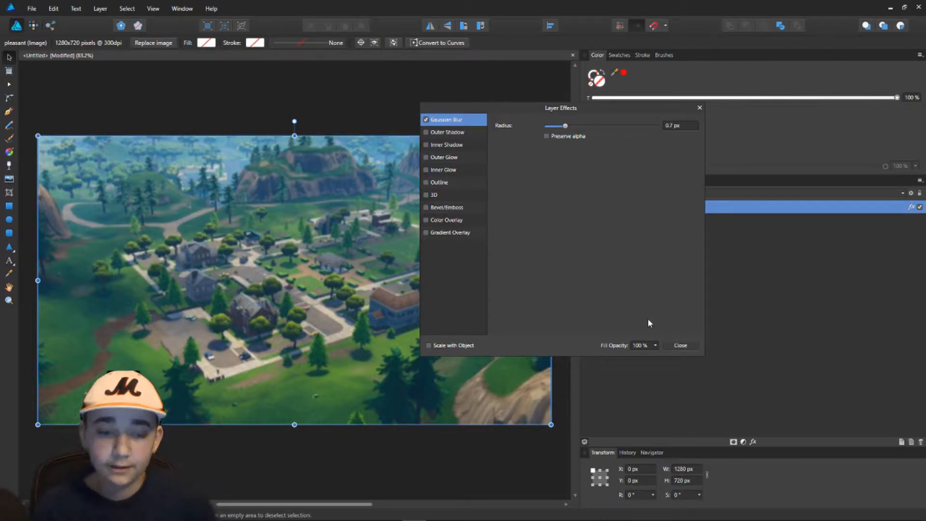
{"action": "left_click", "coordinate": [680, 345]}
{"action": "left_click", "coordinate": [444, 114]}
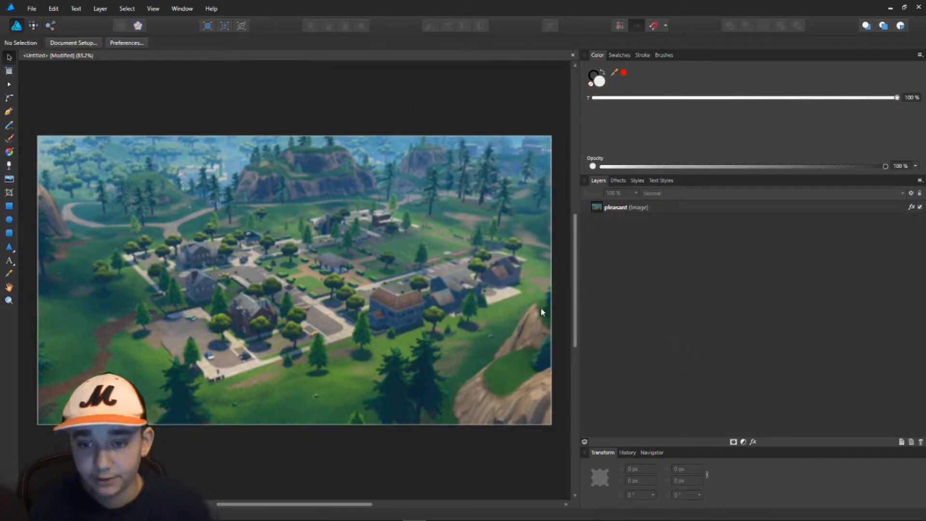
Step: Draw a rectangle about 1310 × 769 px that covers the whole page and slightly overlaps its edges
{"action": "left_click", "coordinate": [9, 206]}
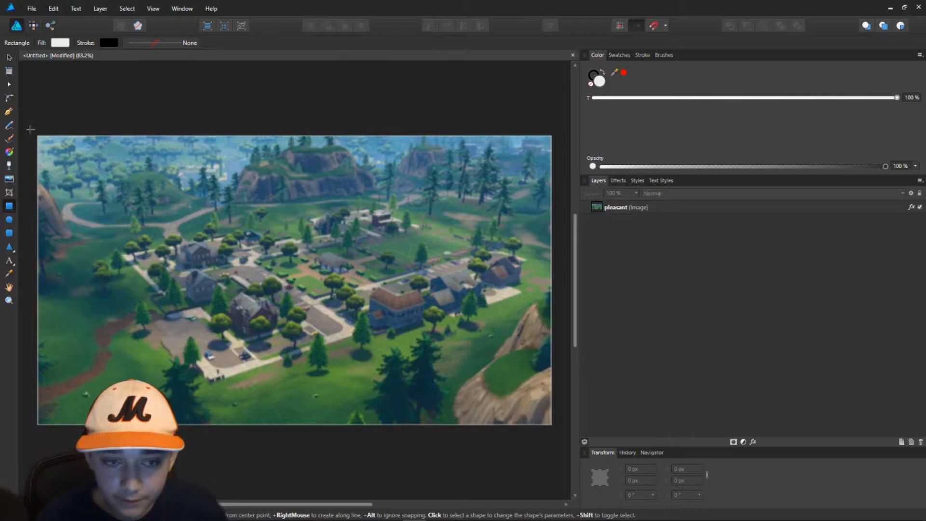
{"action": "left_click_drag", "start_coordinate": [40, 141], "coordinate": [436, 413]}
{"action": "left_click_drag", "start_coordinate": [519, 467], "coordinate": [535, 441]}
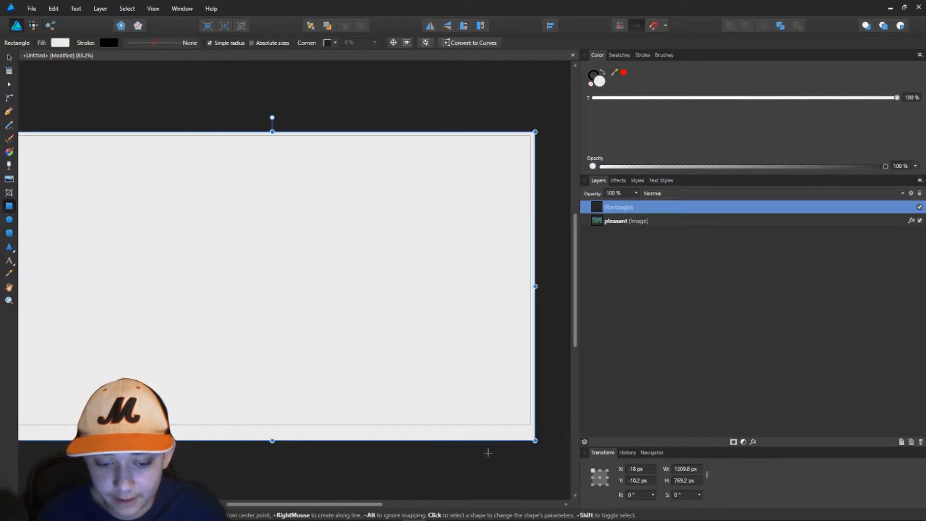
{"action": "left_click_drag", "start_coordinate": [382, 504], "coordinate": [364, 506]}
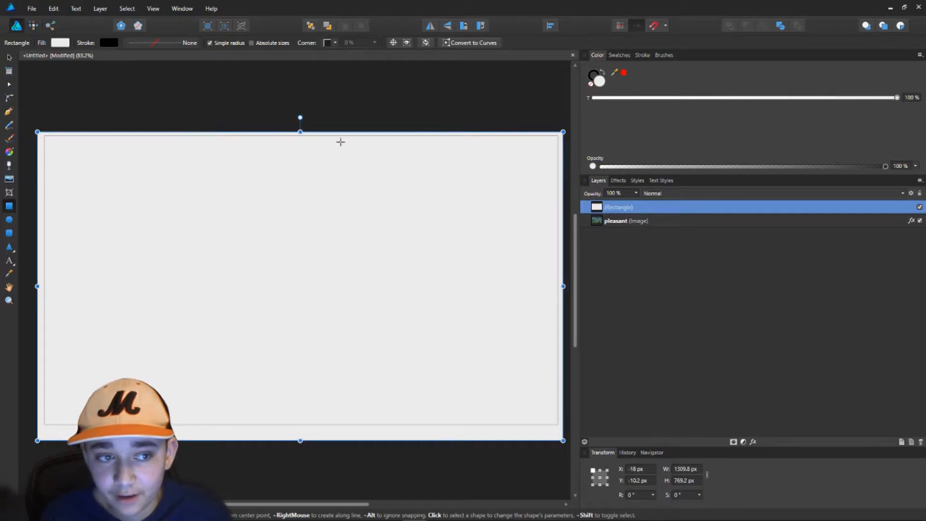
Step: Enable the Gradient Overlay layer effect on the rectangle and move the effects dialog off the canvas
{"action": "right_click", "coordinate": [608, 207]}
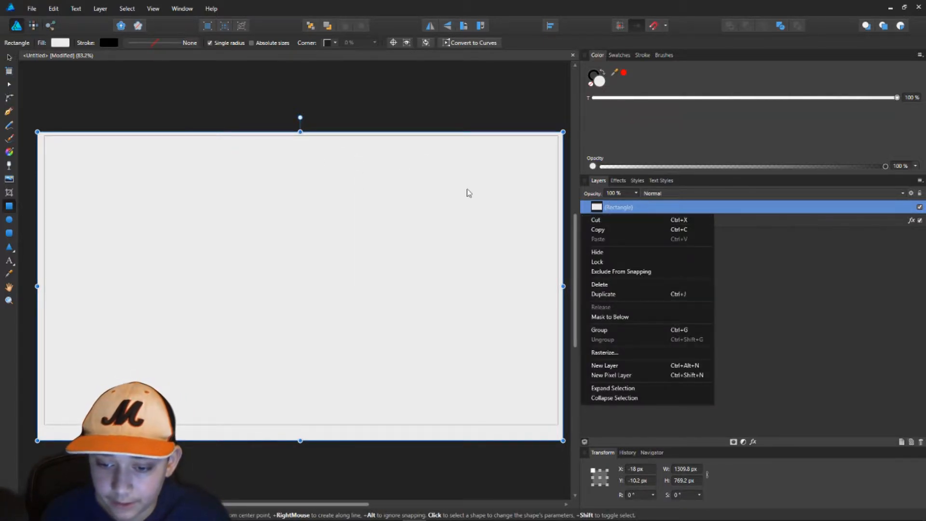
{"action": "right_click", "coordinate": [414, 217]}
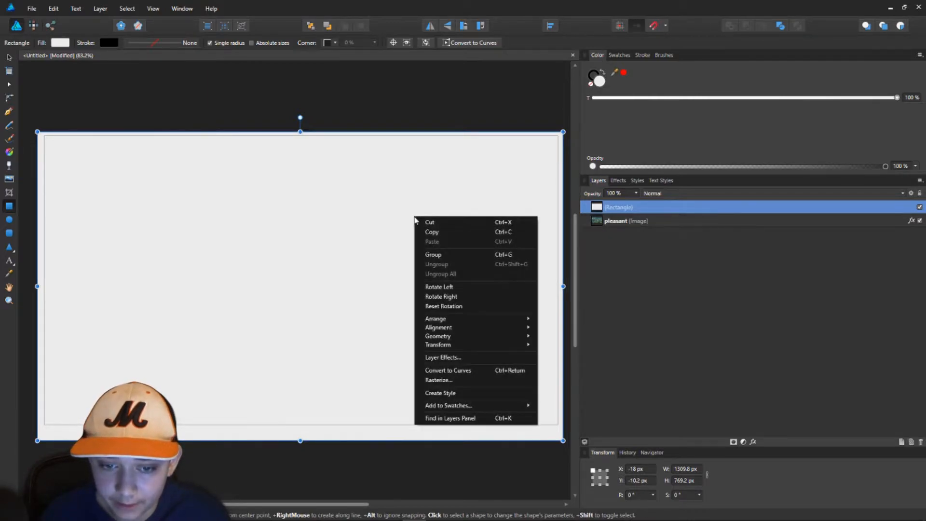
{"action": "left_click", "coordinate": [459, 358]}
{"action": "left_click", "coordinate": [438, 233]}
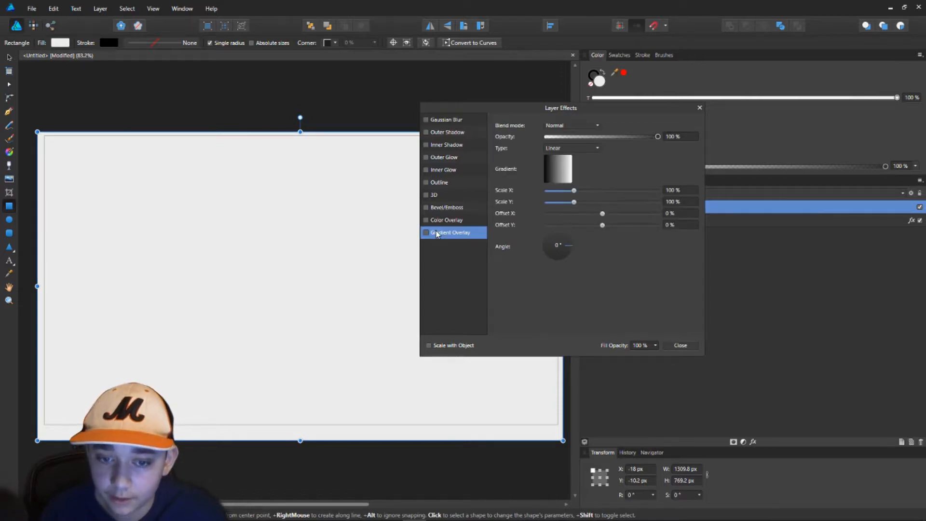
{"action": "left_click", "coordinate": [425, 233]}
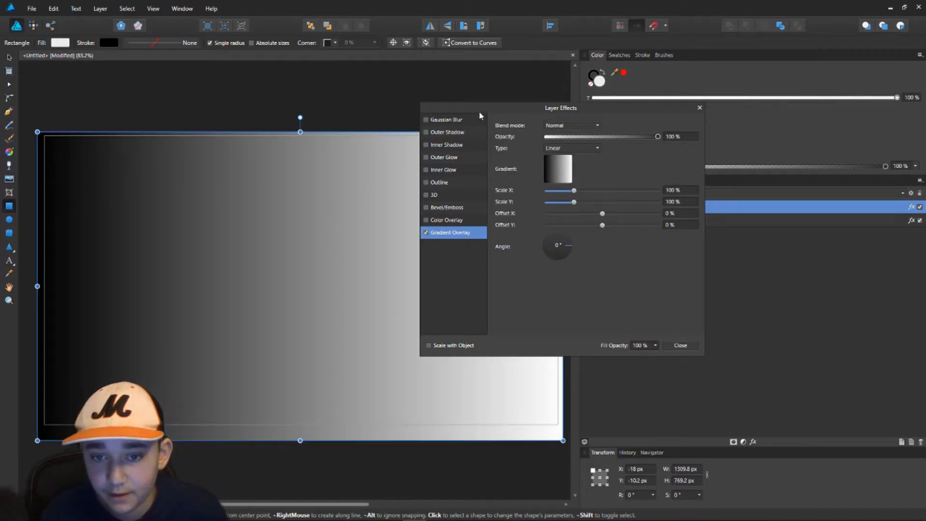
{"action": "left_click_drag", "start_coordinate": [507, 110], "coordinate": [621, 105]}
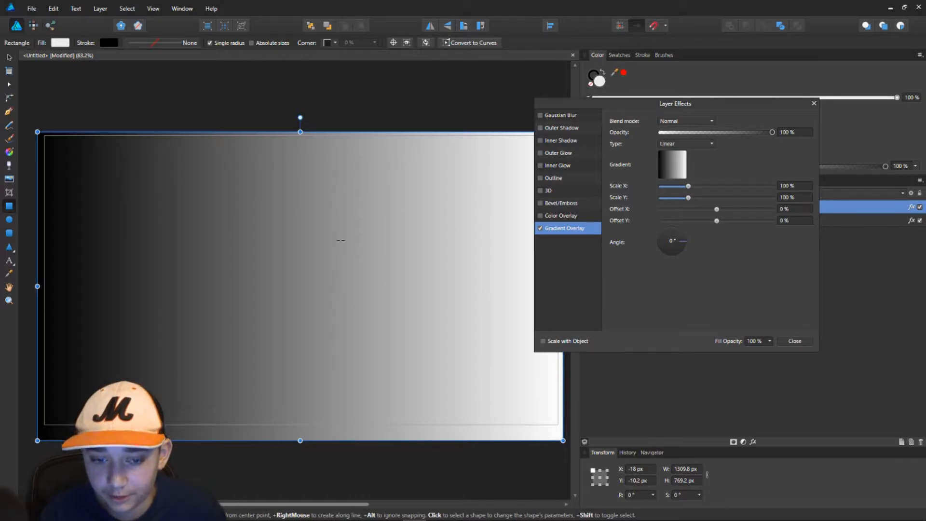
Step: Change the starting colour stop of the rectangle's overlay gradient to a deep purple
{"action": "left_click", "coordinate": [672, 164]}
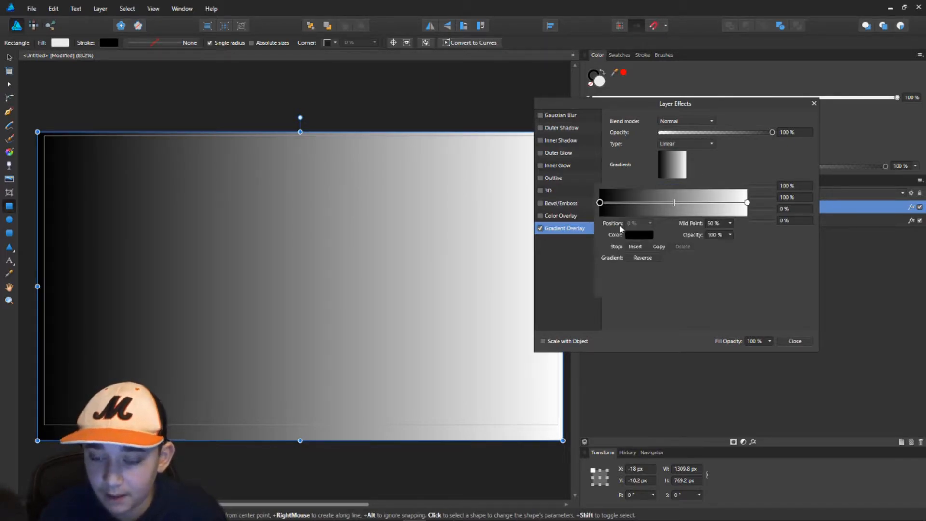
{"action": "left_click", "coordinate": [639, 235]}
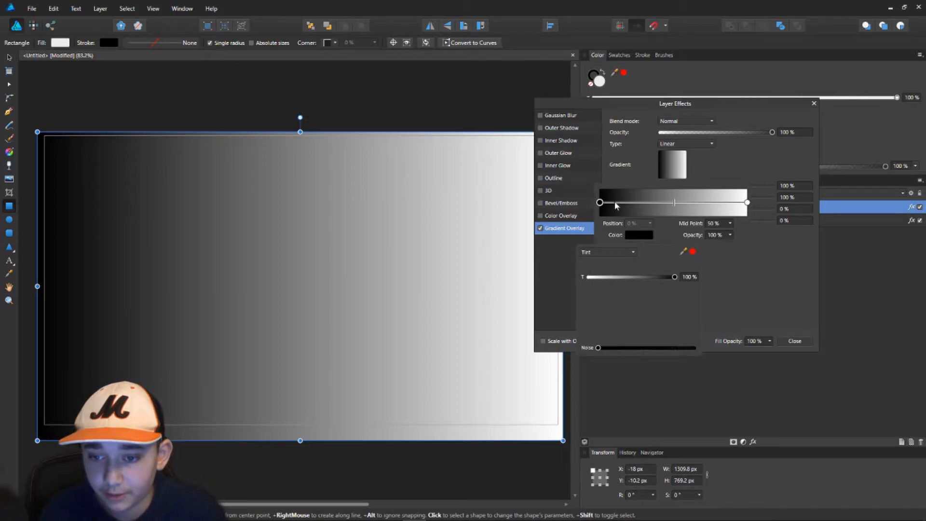
{"action": "left_click", "coordinate": [678, 174]}
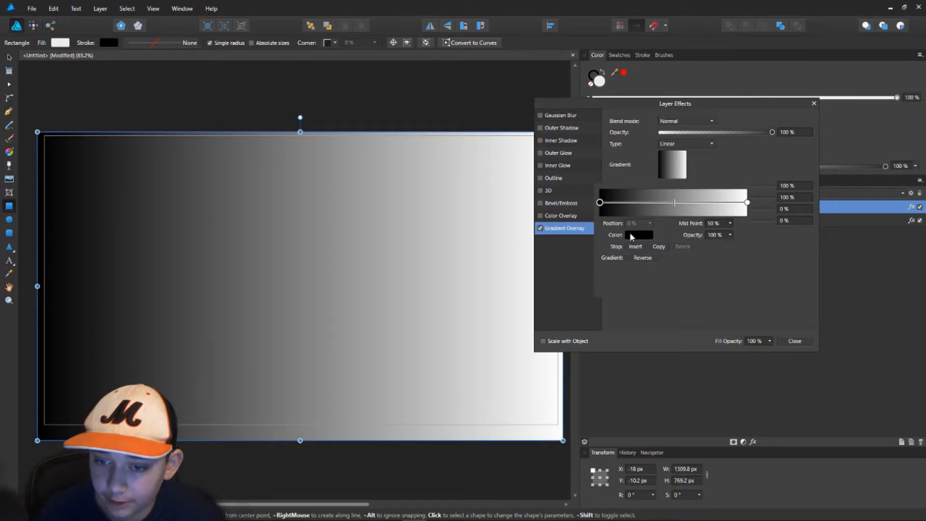
{"action": "left_click", "coordinate": [630, 236]}
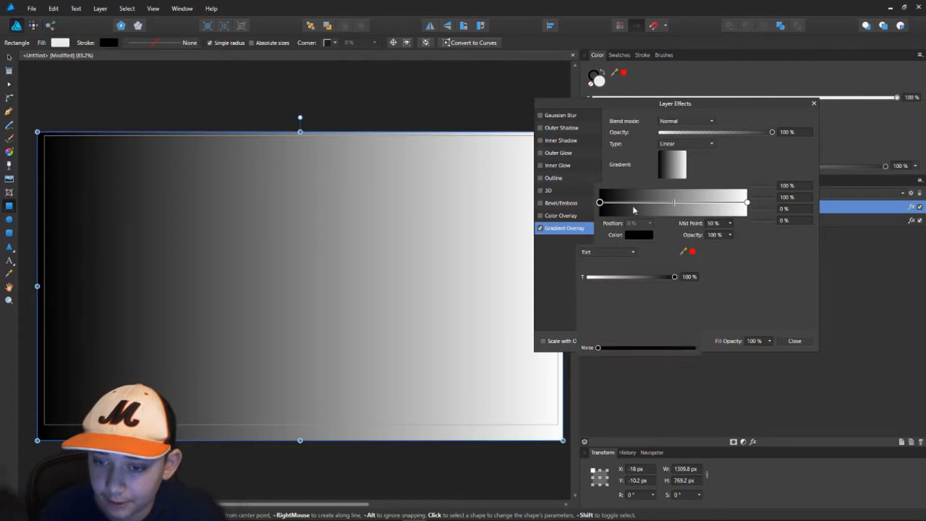
{"action": "left_click", "coordinate": [626, 251]}
{"action": "left_click", "coordinate": [593, 323]}
{"action": "mouse_move", "coordinate": [626, 275]}
{"action": "left_mouse_down"}
{"action": "mouse_move", "coordinate": [623, 265]}
{"action": "mouse_move", "coordinate": [612, 271]}
{"action": "mouse_move", "coordinate": [643, 265]}
{"action": "mouse_move", "coordinate": [676, 281]}
{"action": "mouse_move", "coordinate": [678, 302]}
{"action": "mouse_move", "coordinate": [655, 263]}
{"action": "mouse_move", "coordinate": [637, 265]}
{"action": "mouse_move", "coordinate": [629, 287]}
{"action": "left_mouse_up"}
{"action": "left_click", "coordinate": [742, 265]}
Step: Change the end colour stop of the rectangle's overlay gradient to bright cyan
{"action": "left_click", "coordinate": [746, 202]}
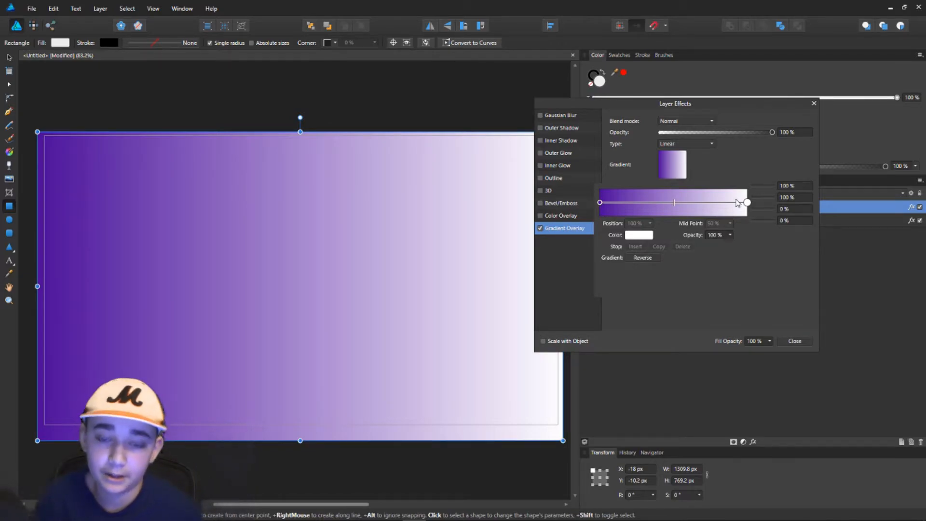
{"action": "left_click", "coordinate": [638, 235]}
{"action": "left_click_drag", "start_coordinate": [641, 271], "coordinate": [573, 296]}
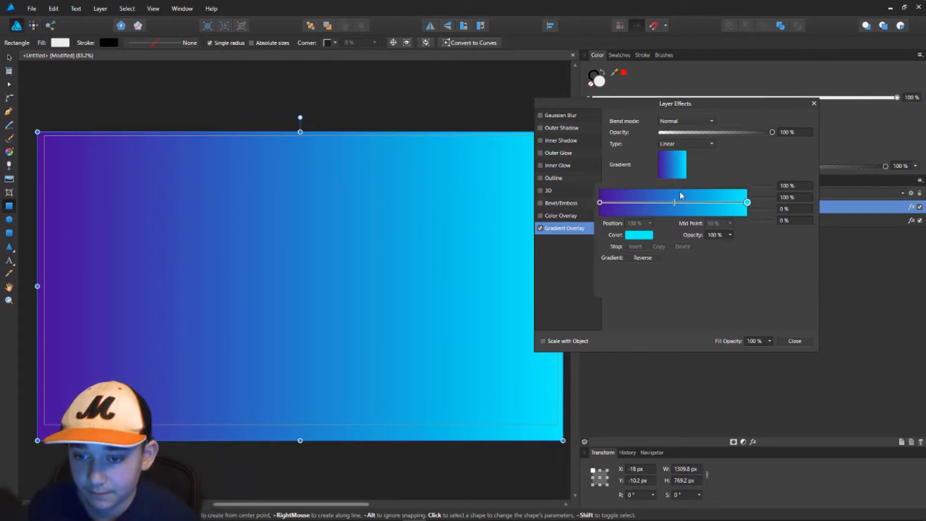
{"action": "left_click", "coordinate": [718, 166]}
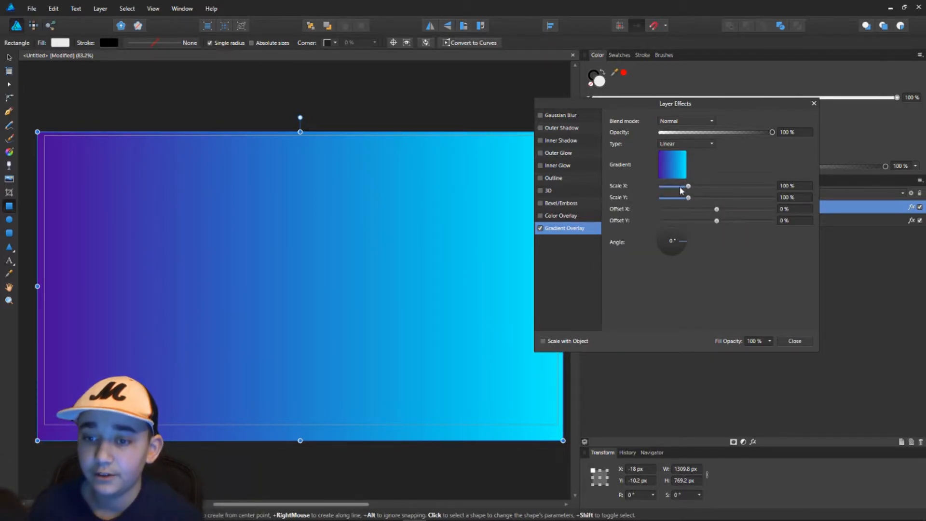
Step: Set the rectangle's gradient overlay to 127 % X scale, 231 % Y scale, 55 % X offset and a 270° angle
{"action": "left_click_drag", "start_coordinate": [596, 102], "coordinate": [643, 99]}
{"action": "mouse_move", "coordinate": [738, 184]}
{"action": "left_mouse_down"}
{"action": "mouse_move", "coordinate": [766, 185]}
{"action": "mouse_move", "coordinate": [769, 206]}
{"action": "mouse_move", "coordinate": [780, 207]}
{"action": "mouse_move", "coordinate": [739, 194]}
{"action": "mouse_move", "coordinate": [773, 193]}
{"action": "mouse_move", "coordinate": [744, 183]}
{"action": "left_mouse_up"}
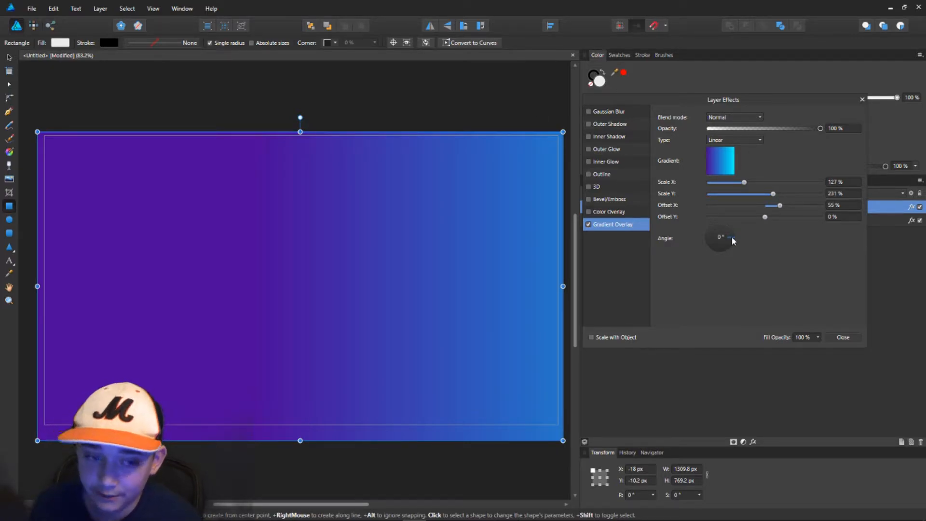
{"action": "left_click_drag", "start_coordinate": [731, 237], "coordinate": [719, 248]}
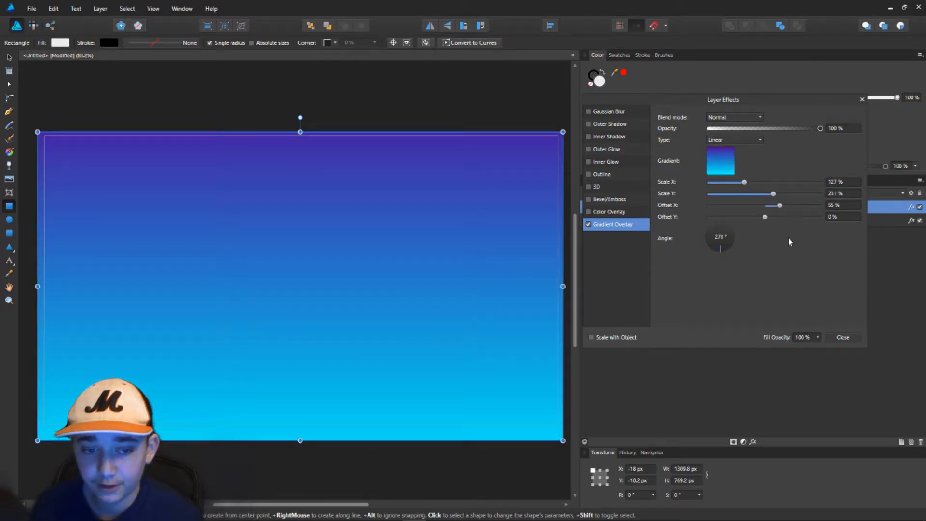
Step: Try the Radial, Elliptical and Conical types on the rectangle's gradient overlay and return it to Linear
{"action": "left_click", "coordinate": [735, 141]}
{"action": "left_click", "coordinate": [731, 172]}
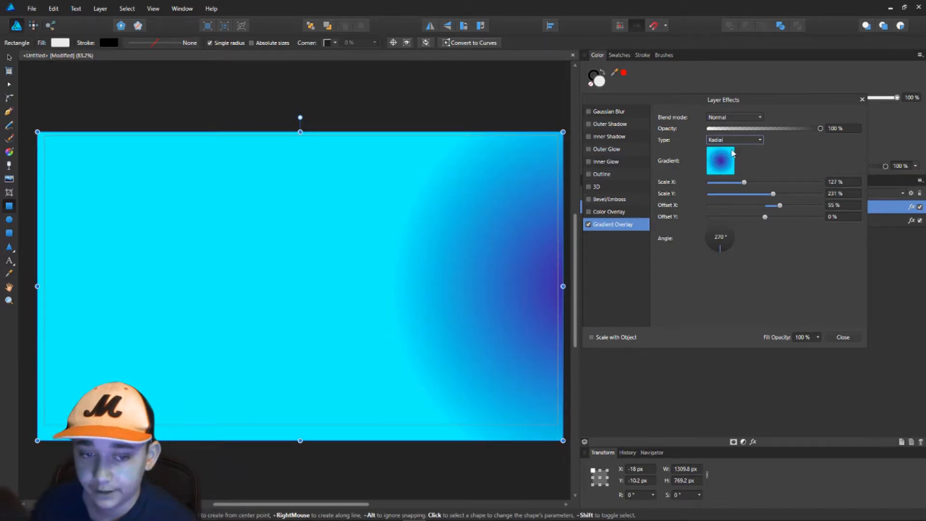
{"action": "left_click", "coordinate": [739, 141]}
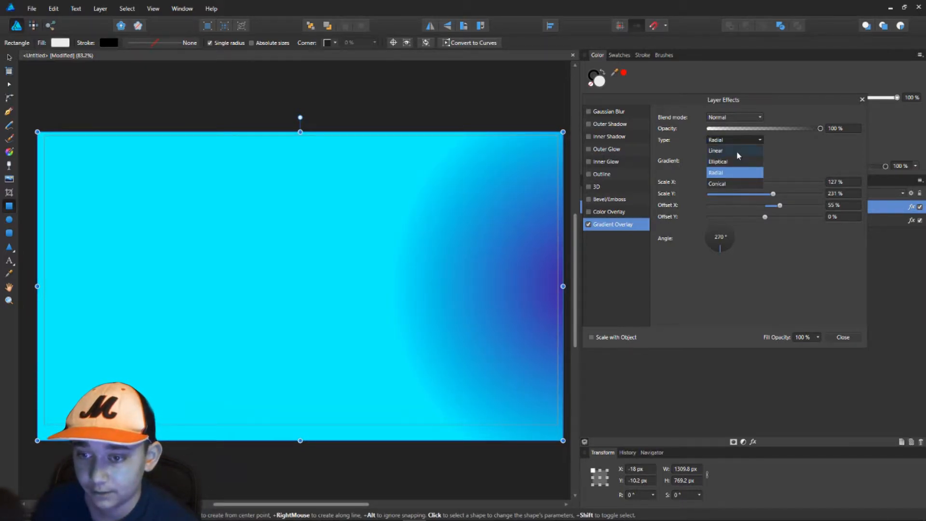
{"action": "left_click", "coordinate": [737, 152]}
{"action": "left_click", "coordinate": [736, 140]}
{"action": "left_click", "coordinate": [736, 161]}
{"action": "left_click", "coordinate": [737, 140]}
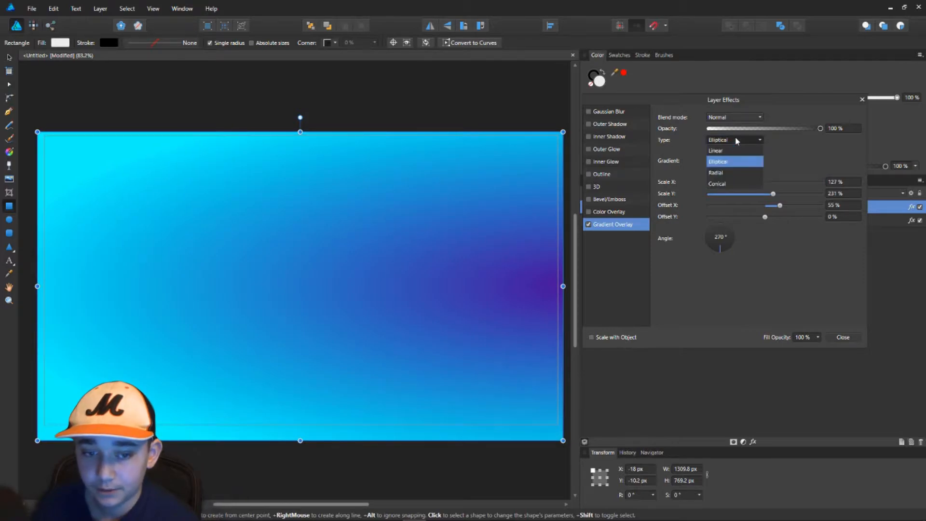
{"action": "left_click", "coordinate": [729, 186]}
{"action": "left_click", "coordinate": [727, 140]}
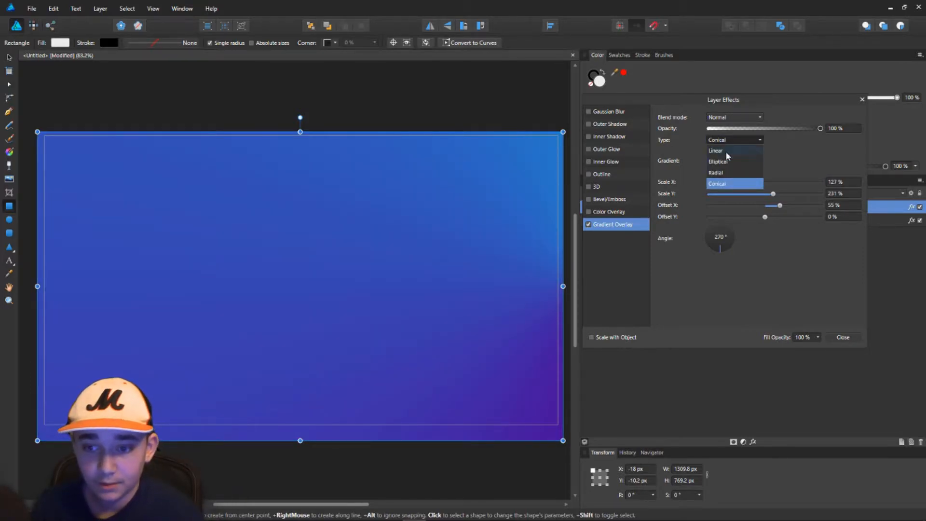
{"action": "left_click", "coordinate": [726, 150]}
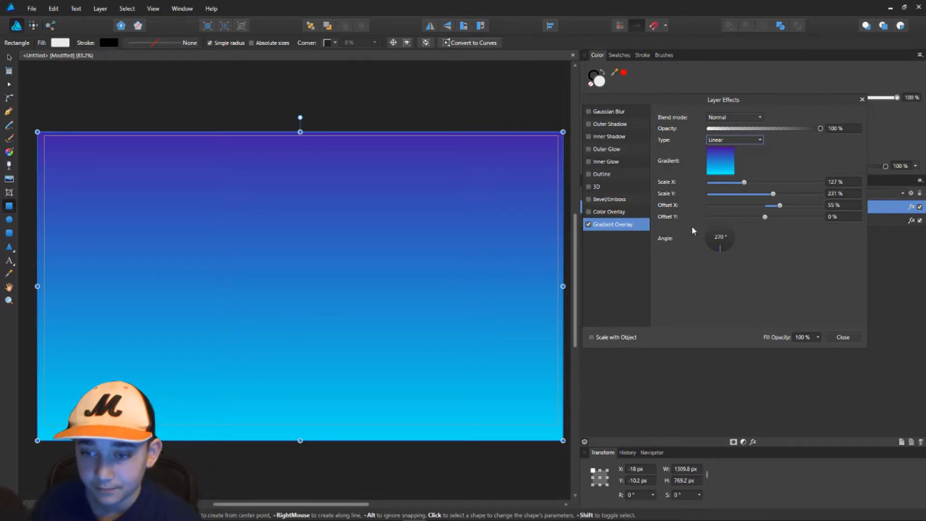
Step: Close the layer effects, lower the rectangle layer's opacity to 75 % and deselect it
{"action": "left_click", "coordinate": [843, 337]}
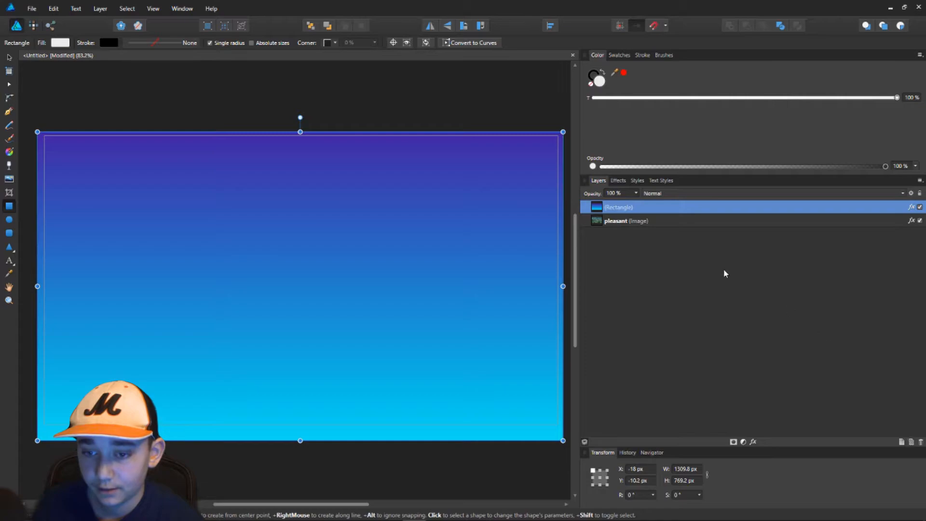
{"action": "left_click", "coordinate": [637, 194]}
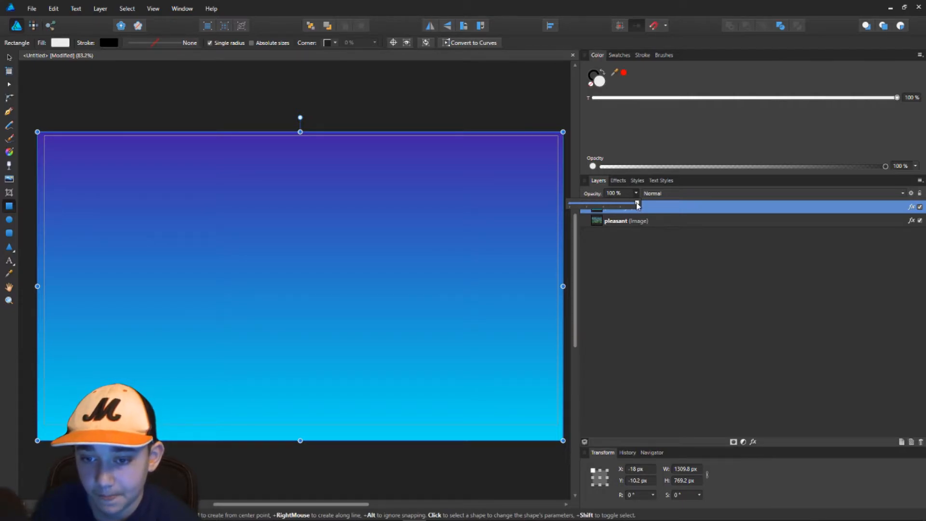
{"action": "left_click_drag", "start_coordinate": [634, 205], "coordinate": [621, 211]}
{"action": "left_click", "coordinate": [662, 310]}
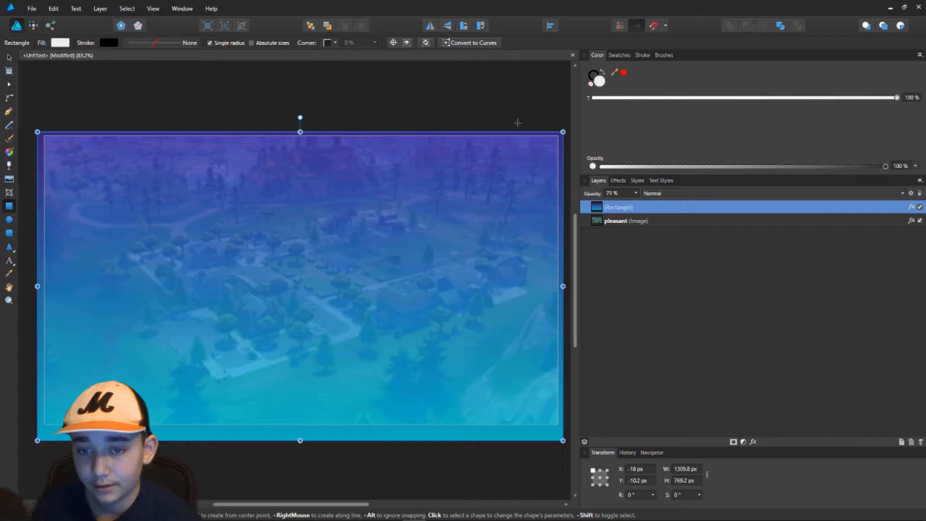
{"action": "left_click", "coordinate": [12, 62]}
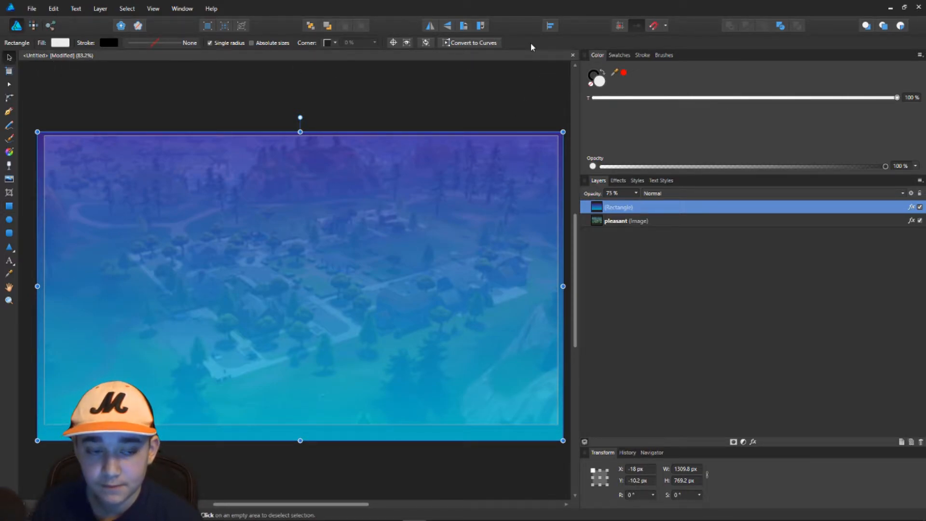
{"action": "left_click", "coordinate": [470, 106]}
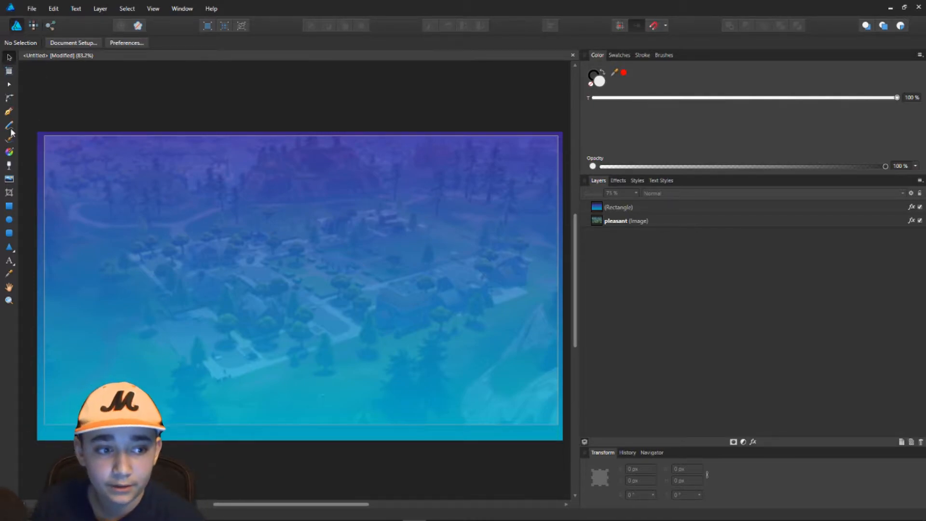
Step: Place the Dusk image from the tutorial folder on the page
{"action": "left_click", "coordinate": [8, 180]}
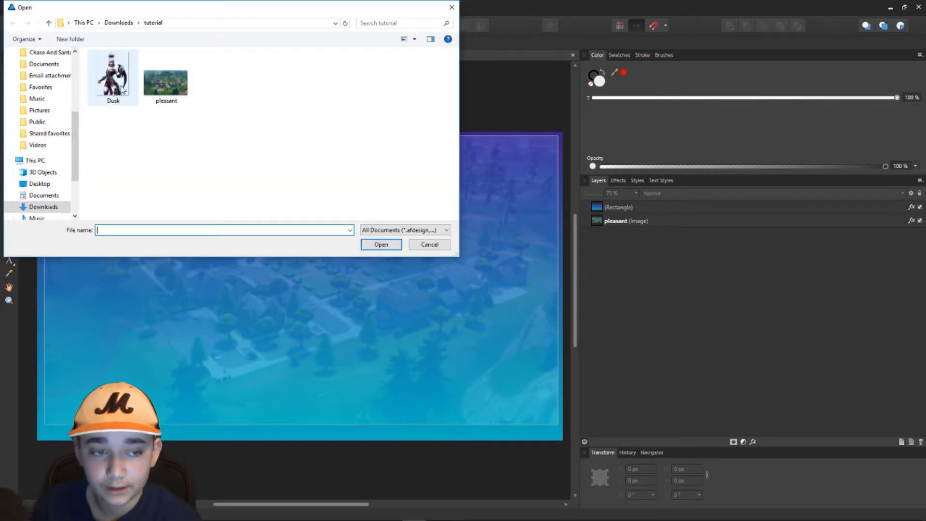
{"action": "left_click", "coordinate": [122, 90]}
{"action": "left_click", "coordinate": [379, 245]}
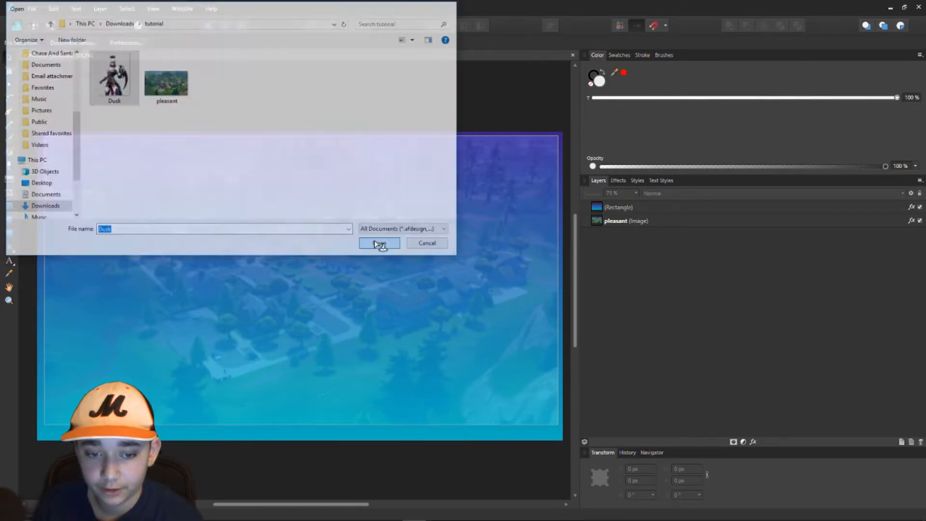
{"action": "left_click", "coordinate": [171, 291]}
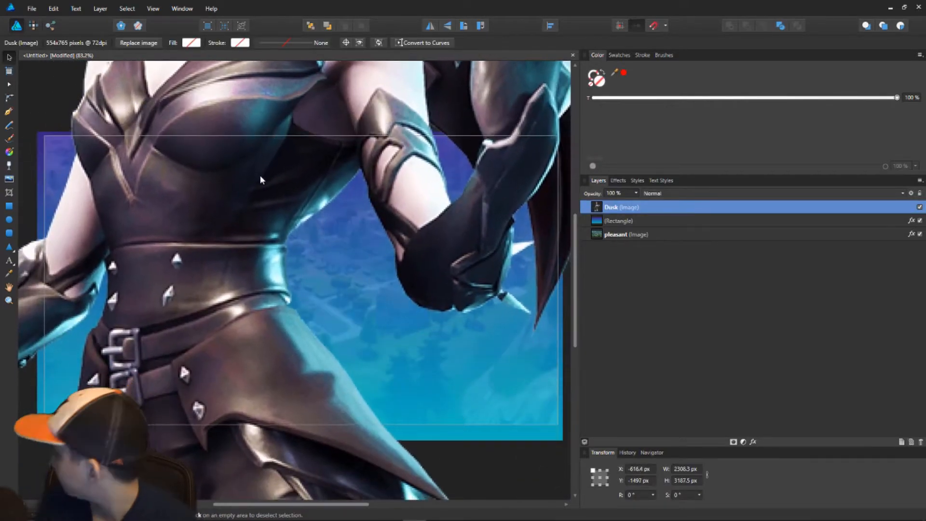
Step: Scale the Dusk image down to about 810 × 1117 px and move it over the page's left half
{"action": "left_click_drag", "start_coordinate": [259, 175], "coordinate": [252, 2]}
{"action": "left_click_drag", "start_coordinate": [380, 259], "coordinate": [144, 265]}
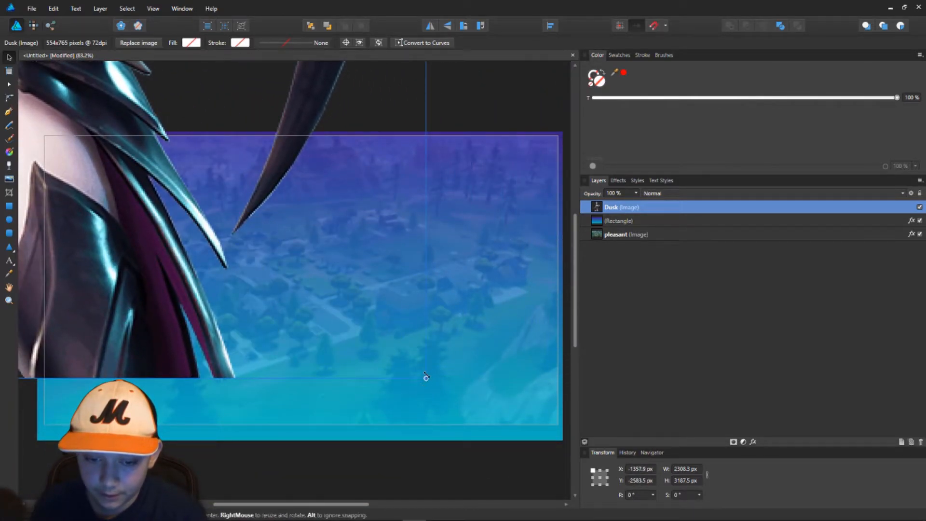
{"action": "left_click_drag", "start_coordinate": [426, 377], "coordinate": [240, 198]}
{"action": "left_click_drag", "start_coordinate": [151, 175], "coordinate": [278, 353]}
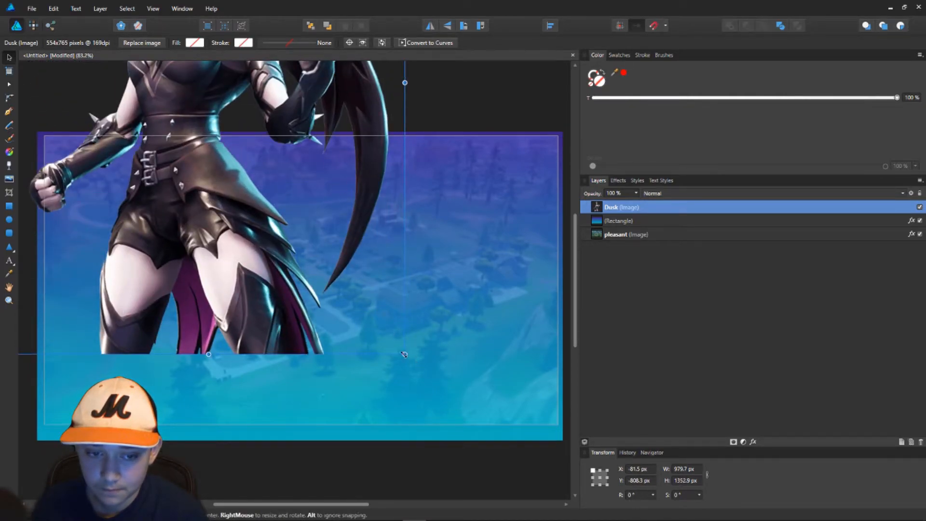
{"action": "left_click_drag", "start_coordinate": [404, 352], "coordinate": [311, 284]}
{"action": "left_click_drag", "start_coordinate": [236, 214], "coordinate": [252, 384]}
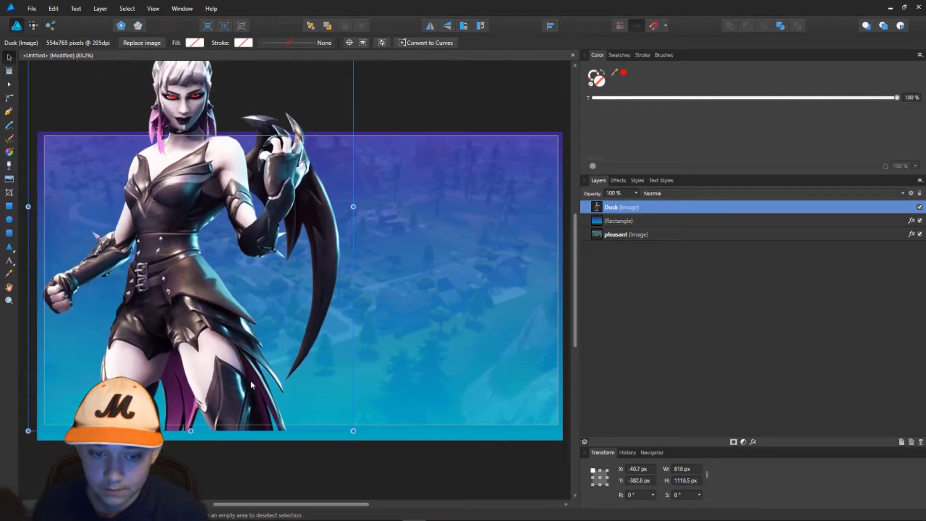
Step: Shrink the Dusk image to about 494 × 682 px, stand it on the page's lower margin at the left and deselect it
{"action": "left_click_drag", "start_coordinate": [351, 430], "coordinate": [286, 338]}
{"action": "left_click_drag", "start_coordinate": [190, 296], "coordinate": [197, 374]}
{"action": "left_click_drag", "start_coordinate": [293, 415], "coordinate": [252, 361]}
{"action": "left_click_drag", "start_coordinate": [170, 296], "coordinate": [167, 359]}
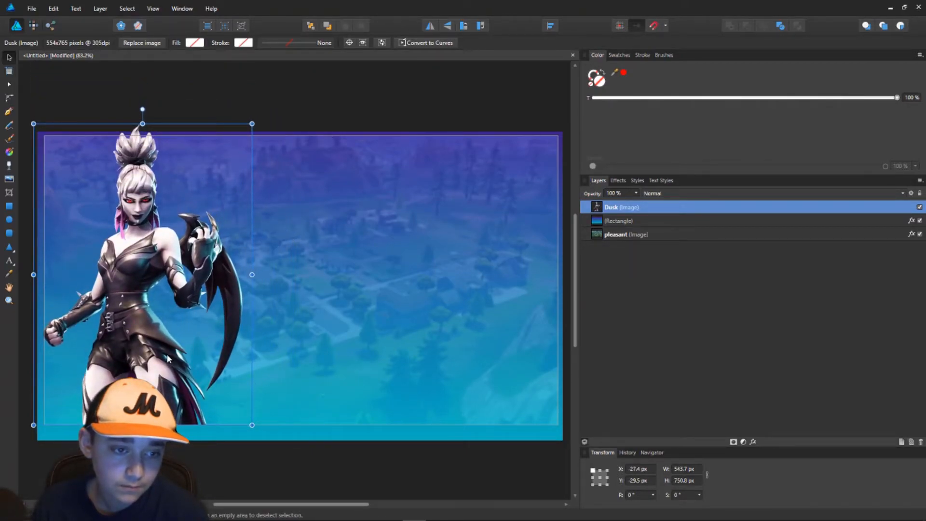
{"action": "left_click_drag", "start_coordinate": [251, 425], "coordinate": [232, 397]}
{"action": "left_click_drag", "start_coordinate": [158, 340], "coordinate": [182, 368]}
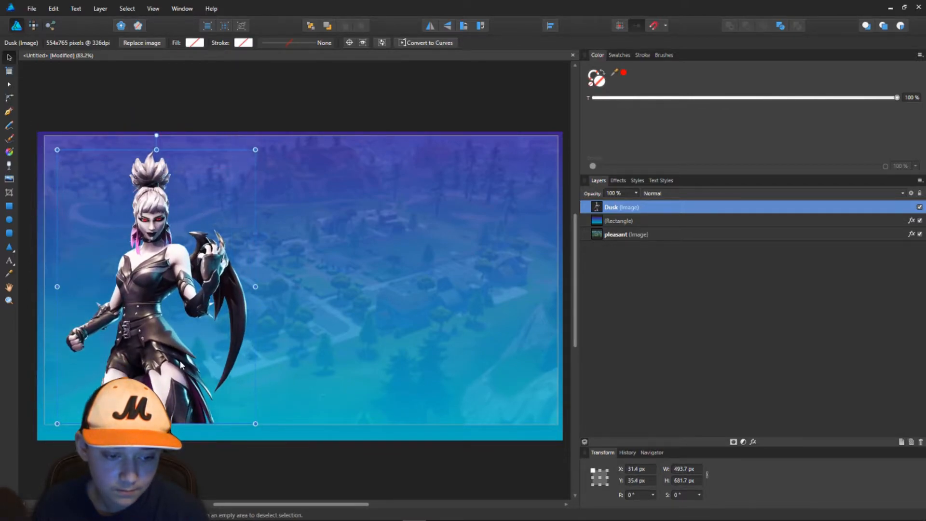
{"action": "left_click", "coordinate": [308, 460]}
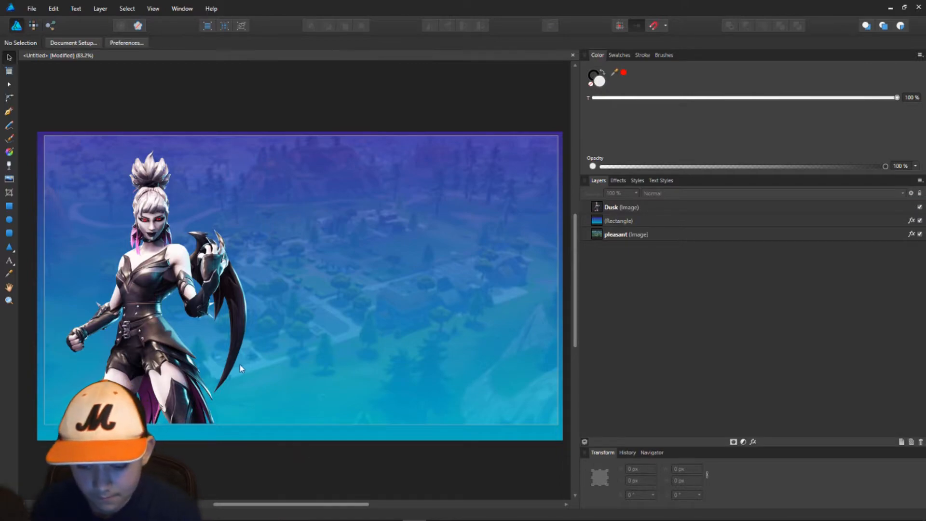
{"action": "left_click", "coordinate": [198, 360]}
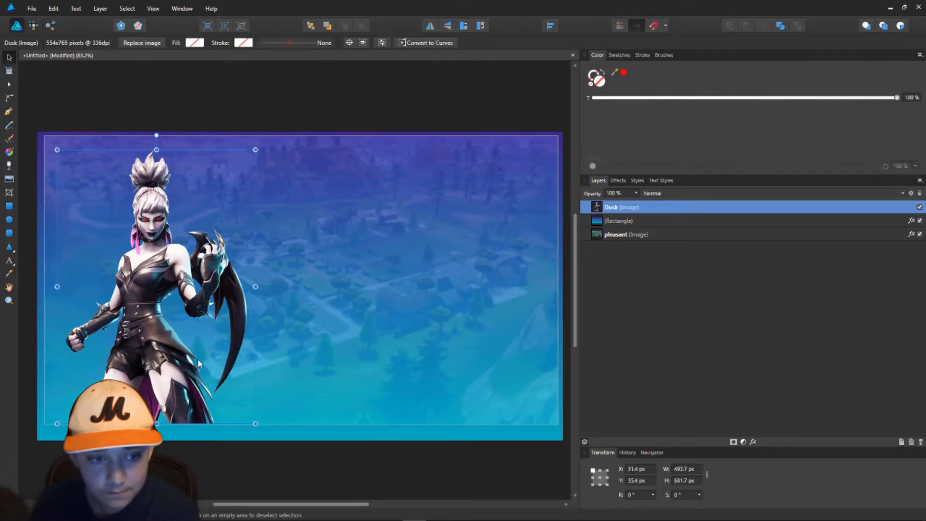
{"action": "left_click", "coordinate": [319, 470]}
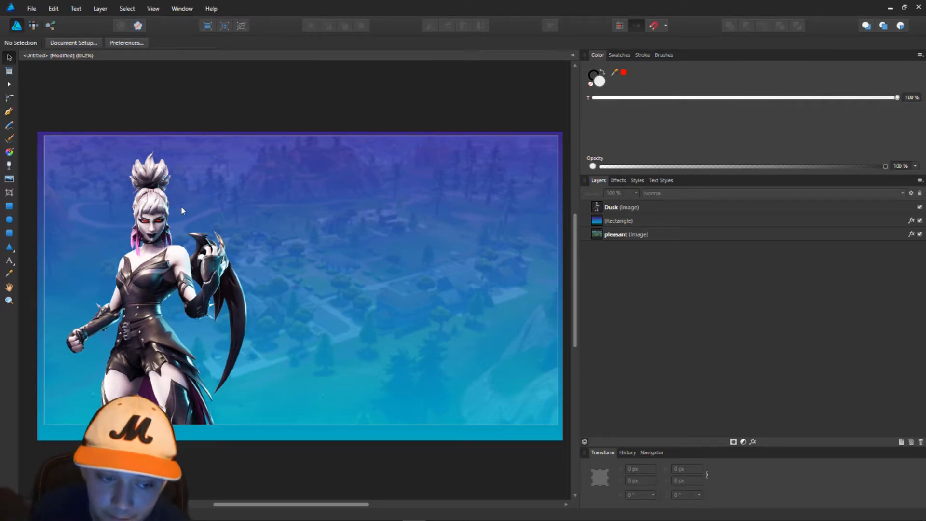
{"action": "left_click", "coordinate": [143, 317]}
{"action": "left_click", "coordinate": [201, 478]}
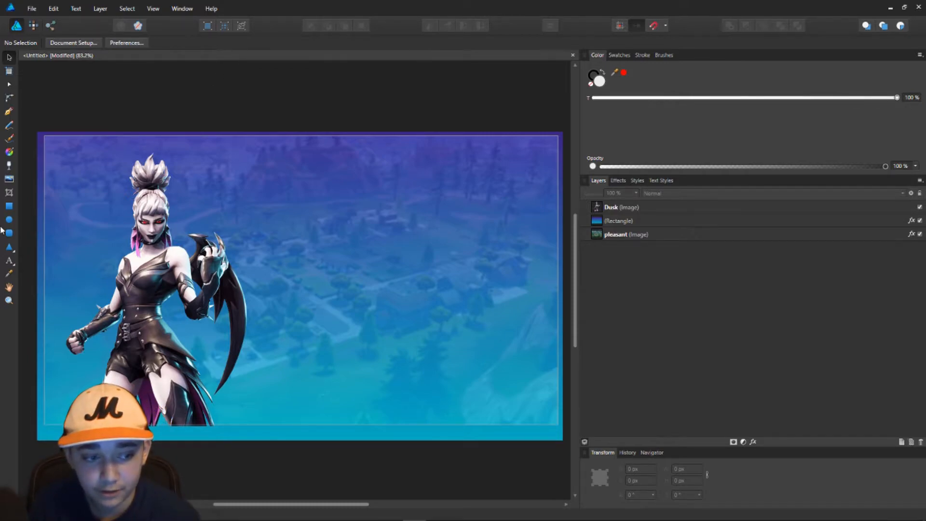
Step: Add black Arial artistic text about 92 pt high beside the character, reading "HOW TO MAKE GOOD THUMBNAILS"
{"action": "left_click", "coordinate": [9, 261]}
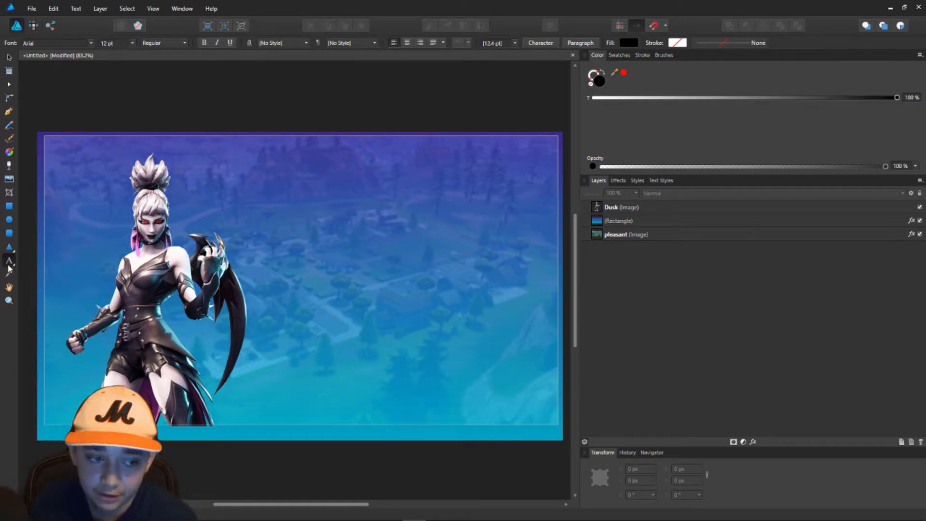
{"action": "left_click_drag", "start_coordinate": [330, 189], "coordinate": [451, 299]}
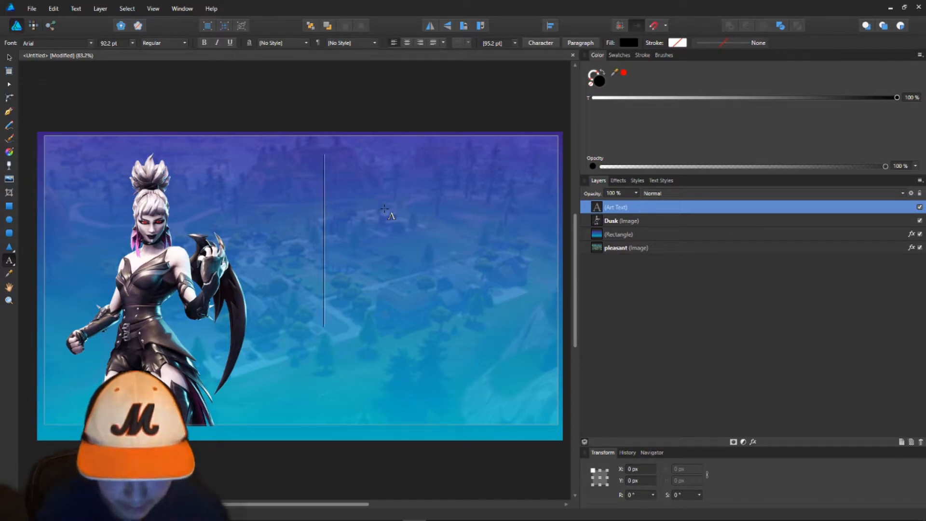
{"action": "type", "text": "H"}
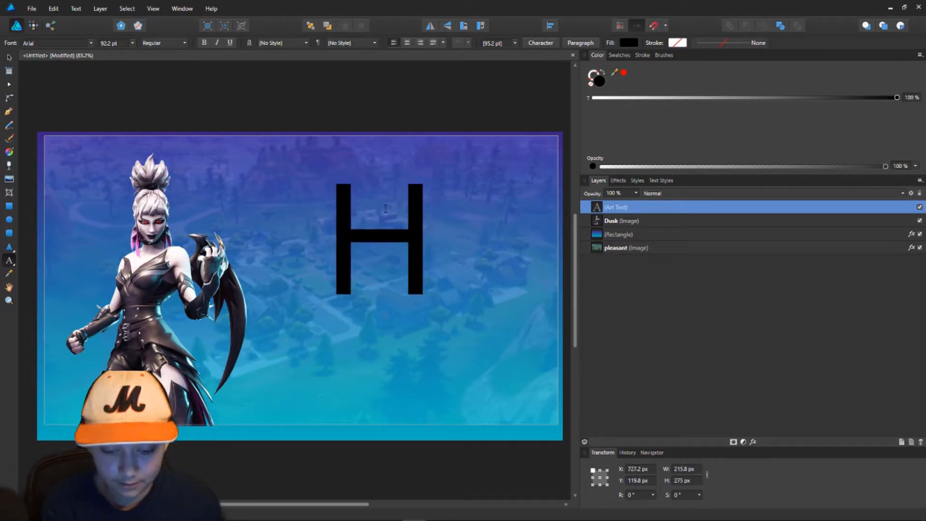
{"action": "key", "text": "BackSpace"}
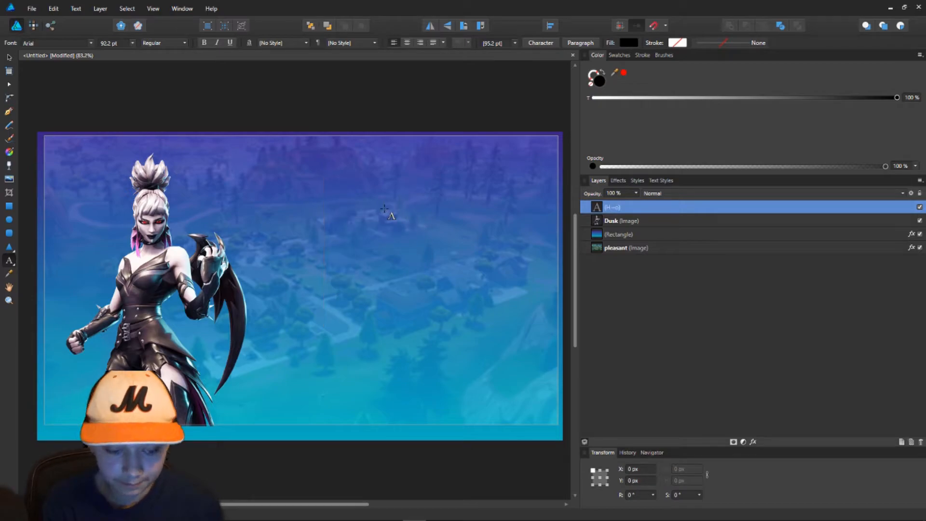
{"action": "type", "text": "HOW TO MAKE GOOD THUMBNAI"}
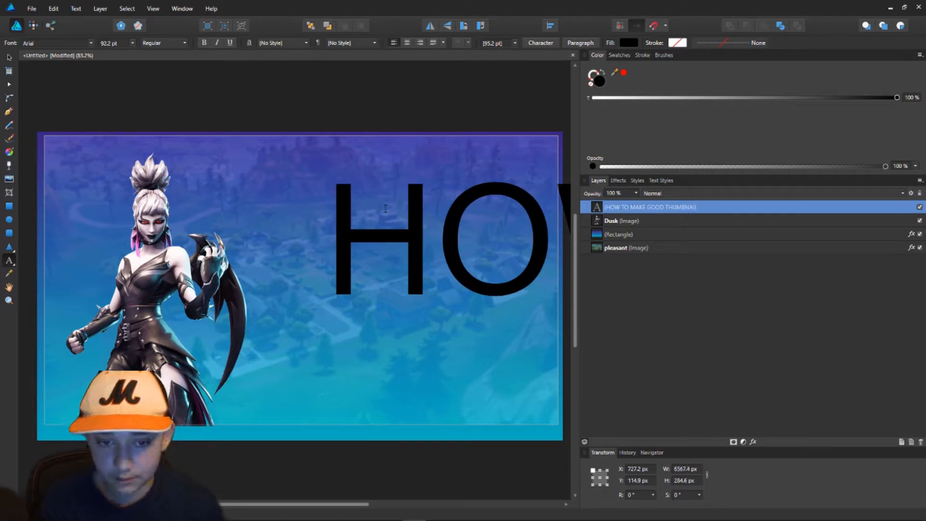
{"action": "key", "text": "Escape"}
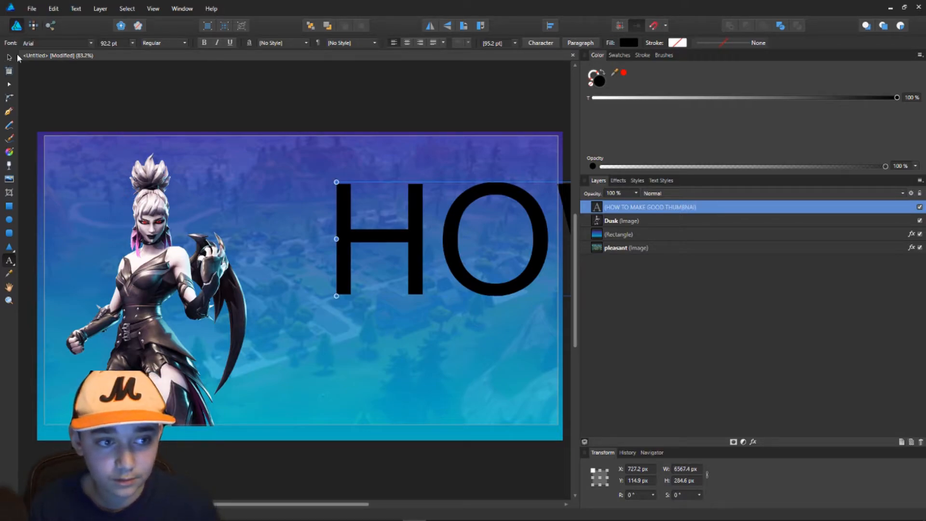
Step: Move the oversized title text far to the left until its right end lies over the page
{"action": "left_click", "coordinate": [9, 57]}
{"action": "left_click_drag", "start_coordinate": [413, 258], "coordinate": [44, 299]}
{"action": "left_click_drag", "start_coordinate": [430, 290], "coordinate": [138, 246]}
{"action": "left_click_drag", "start_coordinate": [475, 278], "coordinate": [220, 269]}
{"action": "left_click_drag", "start_coordinate": [500, 254], "coordinate": [191, 252]}
{"action": "mouse_move", "coordinate": [477, 267]}
{"action": "left_mouse_down"}
{"action": "mouse_move", "coordinate": [114, 260]}
{"action": "mouse_move", "coordinate": [299, 260]}
{"action": "mouse_move", "coordinate": [185, 269]}
{"action": "left_mouse_up"}
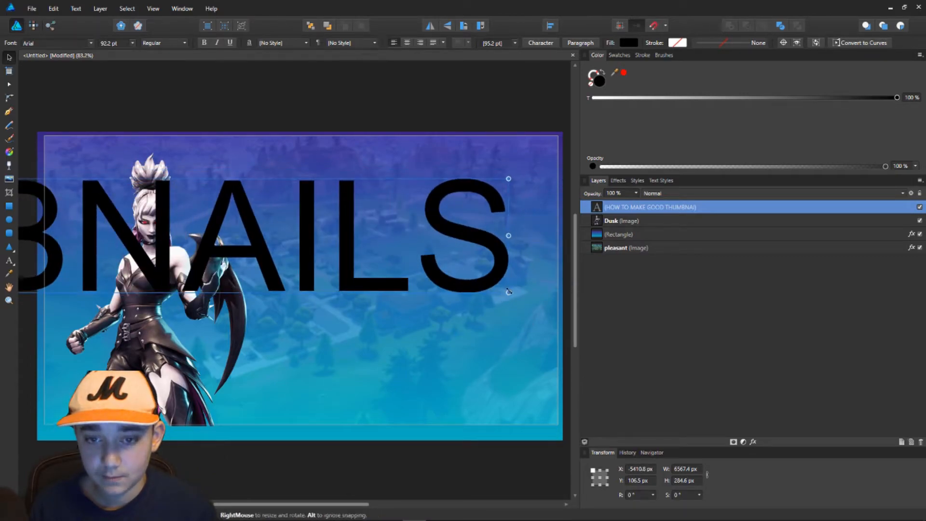
Step: Shrink the title to about 26.6 pt, narrow it to about 1162 × 82 px and bring the whole line into view
{"action": "left_click_drag", "start_coordinate": [499, 235], "coordinate": [489, 239]}
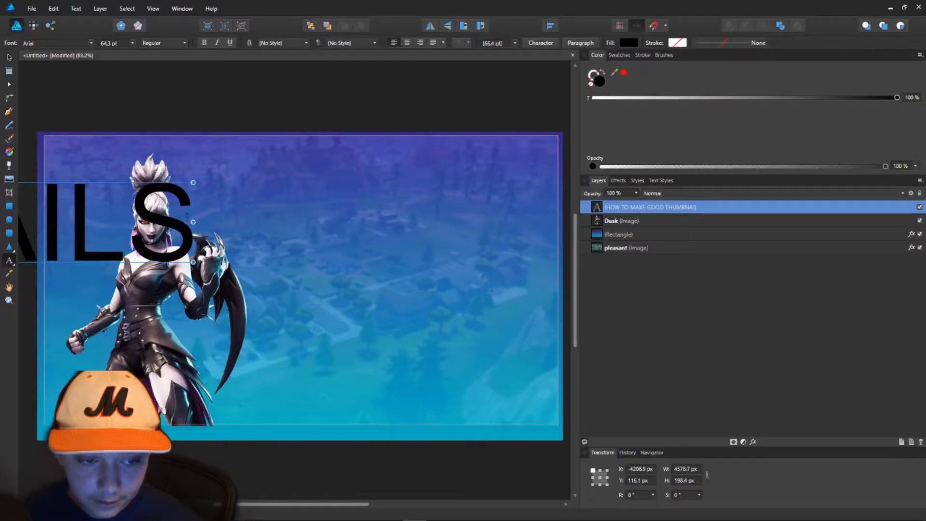
{"action": "left_click_drag", "start_coordinate": [194, 214], "coordinate": [1, 193]}
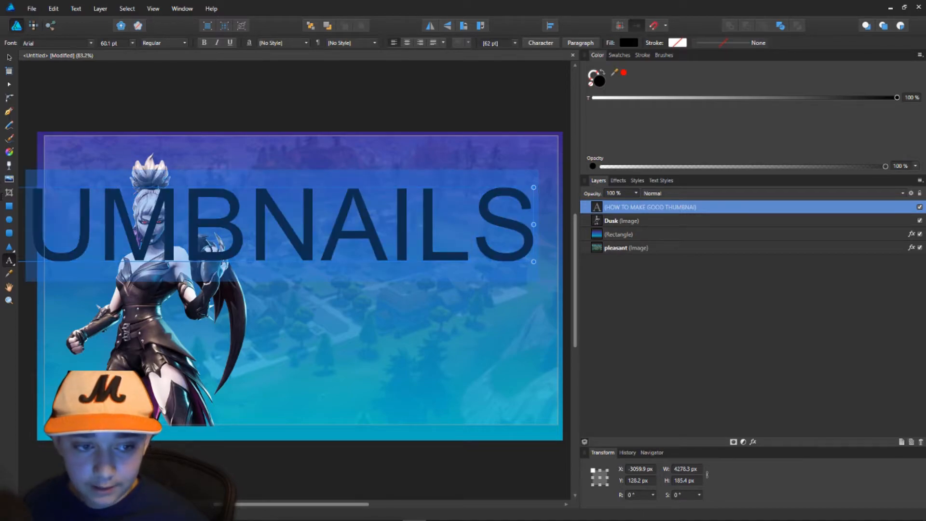
{"action": "left_click_drag", "start_coordinate": [533, 261], "coordinate": [509, 221]}
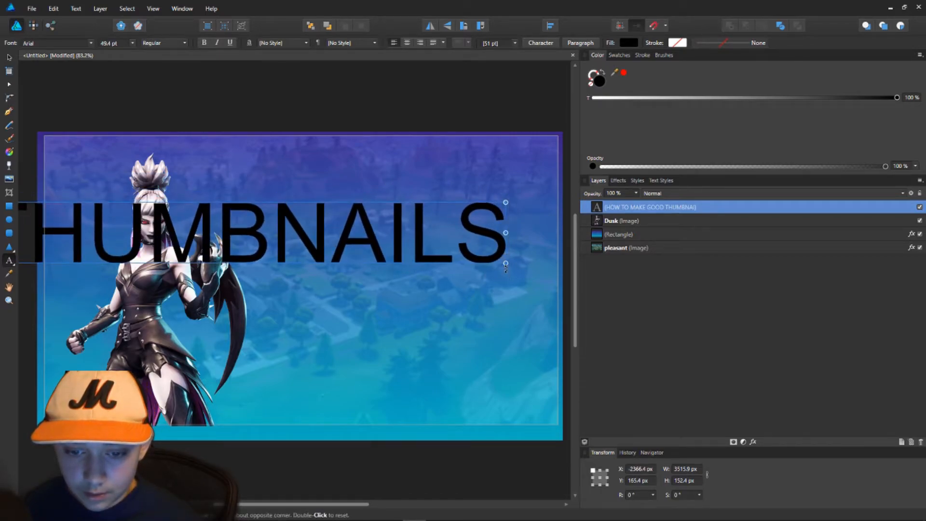
{"action": "left_click_drag", "start_coordinate": [505, 262], "coordinate": [165, 240]}
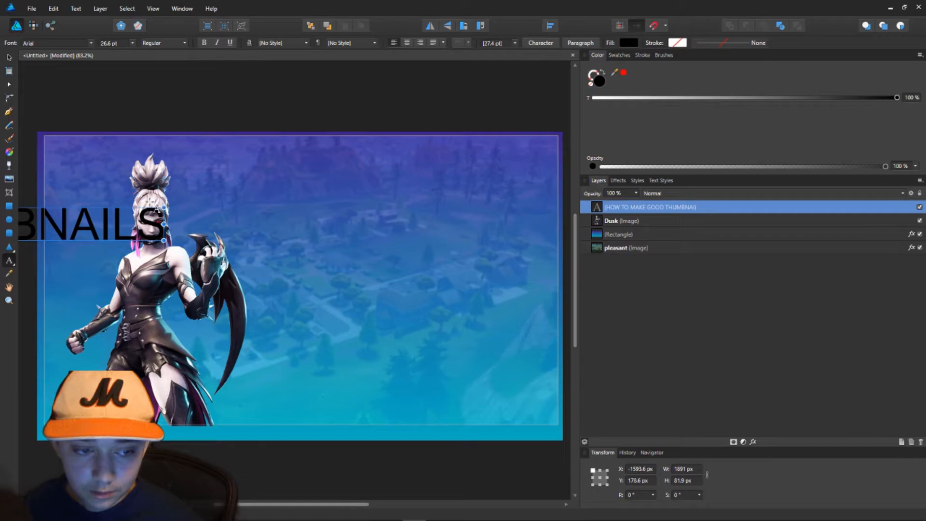
{"action": "left_click_drag", "start_coordinate": [170, 209], "coordinate": [495, 211]}
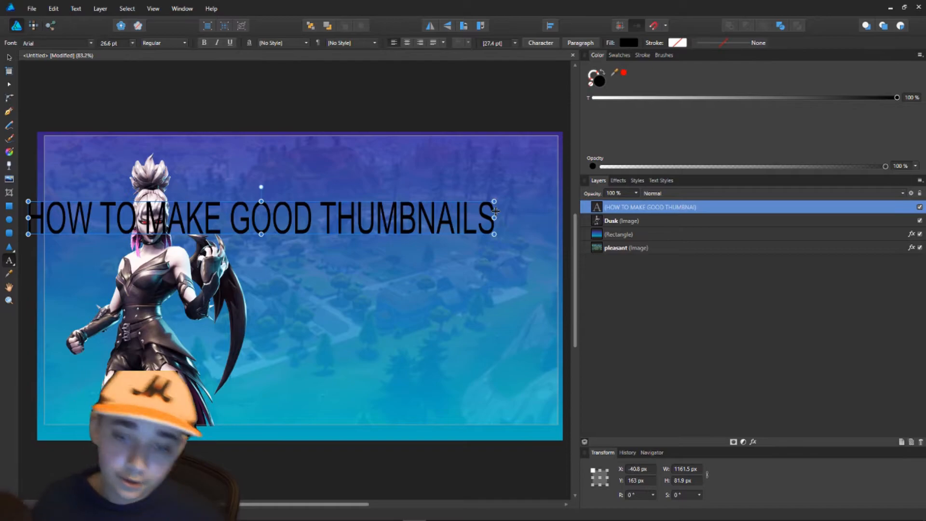
Step: Change the whole title's font to Luckiest Guy and move it over to about X 146 px, Y 161 px
{"action": "left_click_drag", "start_coordinate": [494, 216], "coordinate": [4, 167]}
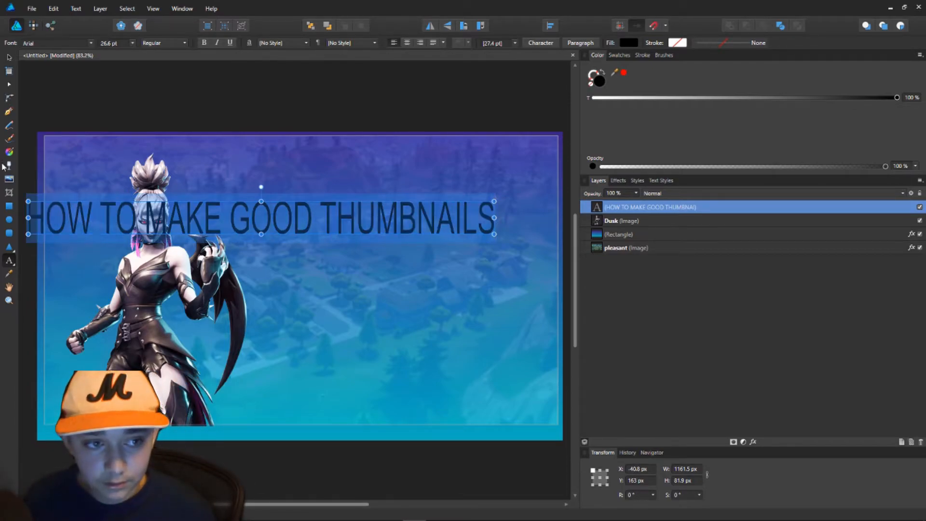
{"action": "left_click", "coordinate": [91, 43]}
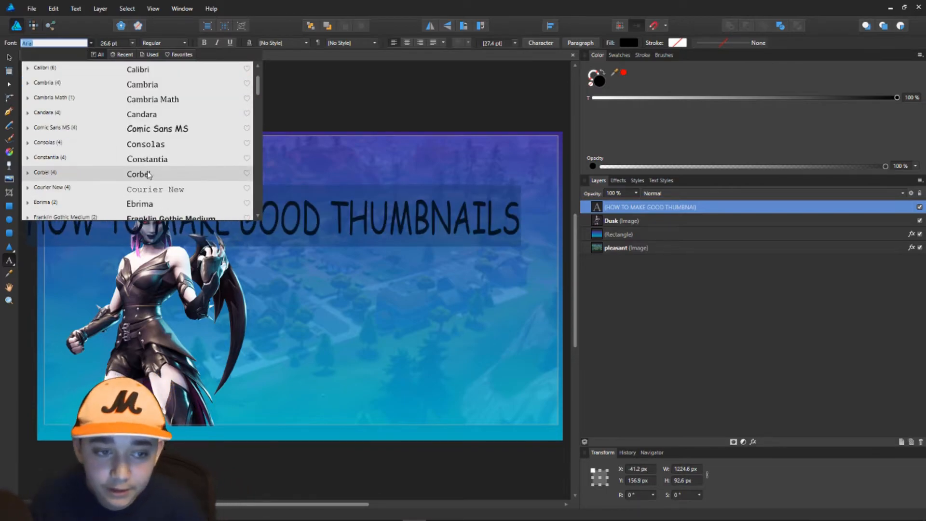
{"action": "scroll", "coordinate": [148, 175], "scroll_direction": "down", "scroll_amount": 5}
{"action": "left_click", "coordinate": [128, 187]}
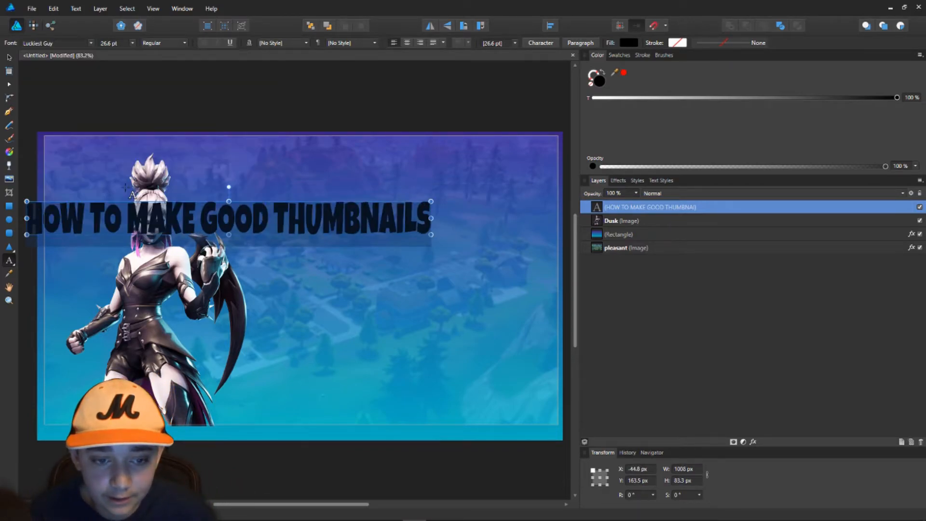
{"action": "left_click_drag", "start_coordinate": [243, 200], "coordinate": [332, 207]}
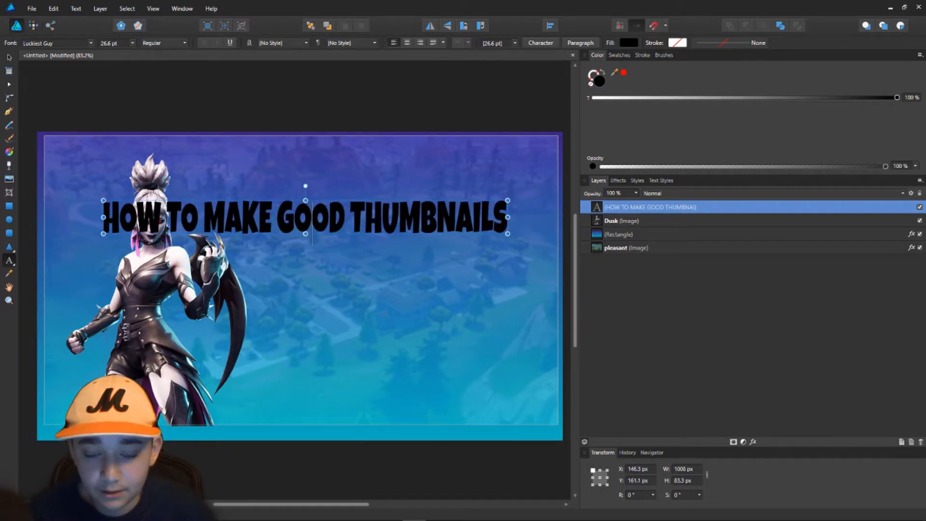
Step: Set the whole title to 30 pt and centre-align it
{"action": "left_click_drag", "start_coordinate": [509, 219], "coordinate": [48, 203]}
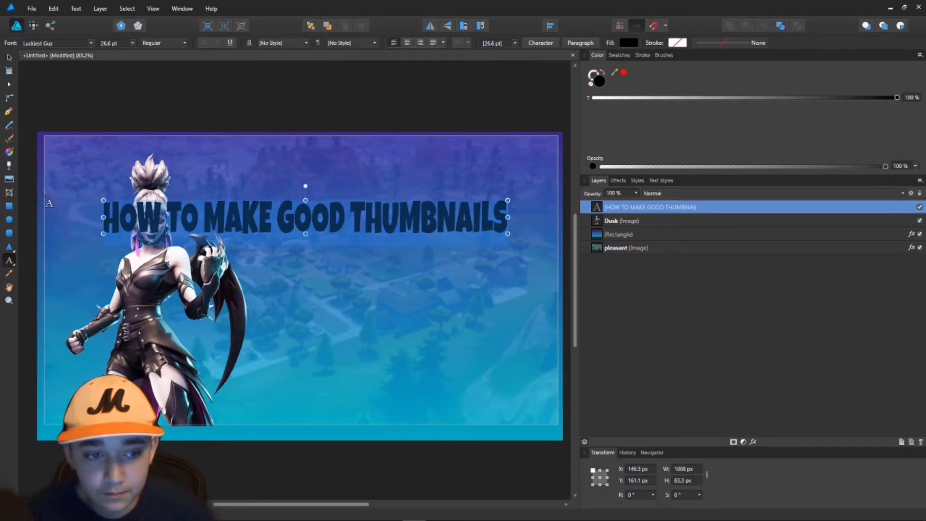
{"action": "left_click", "coordinate": [132, 43]}
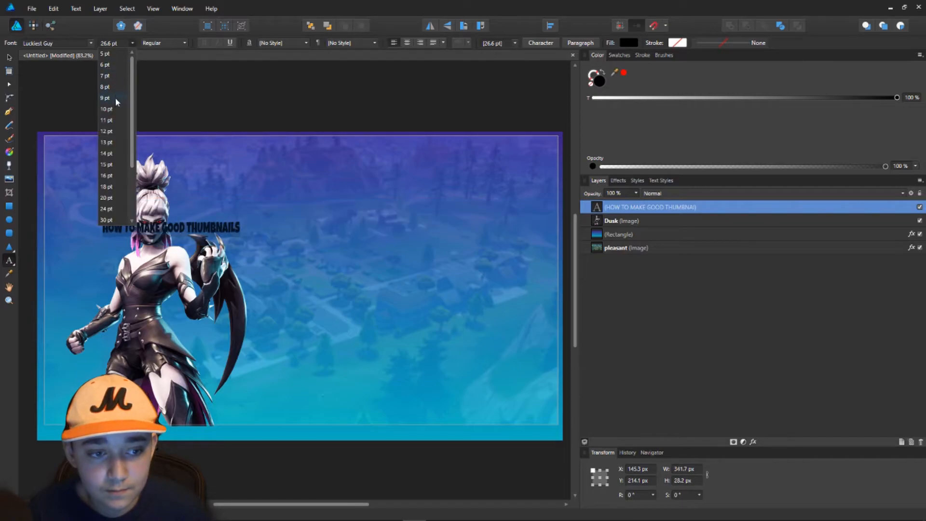
{"action": "left_click", "coordinate": [106, 220]}
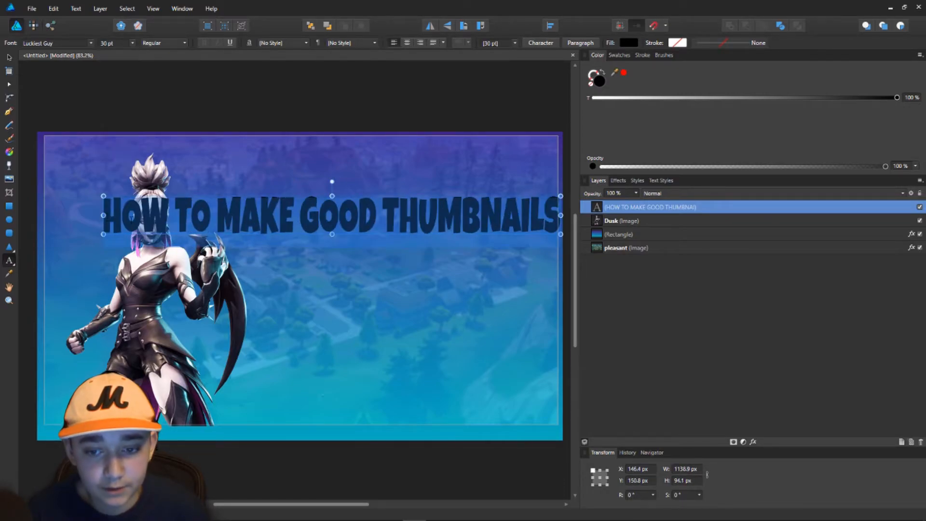
{"action": "left_click", "coordinate": [407, 45]}
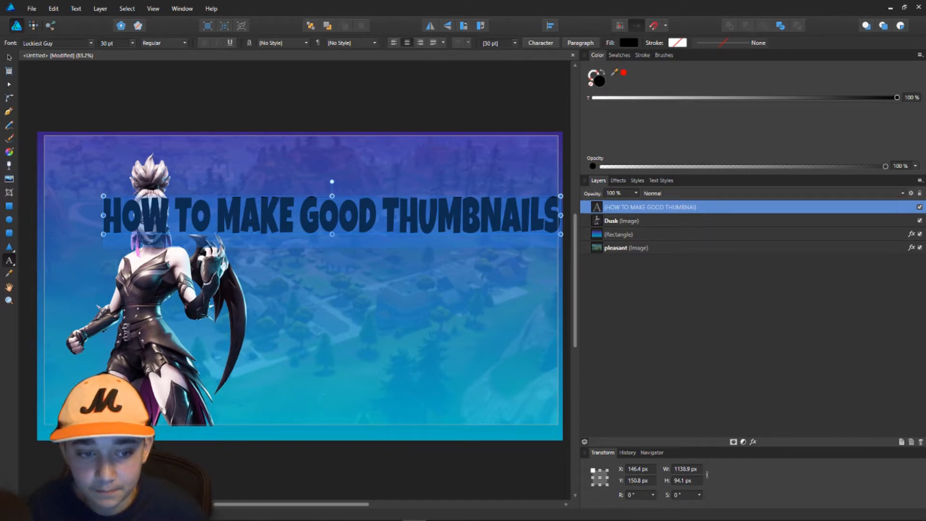
Step: Break the title into two lines before "GOOD" and move it beside the character, to about X 574 px, Y 185 px
{"action": "left_click", "coordinate": [292, 242]}
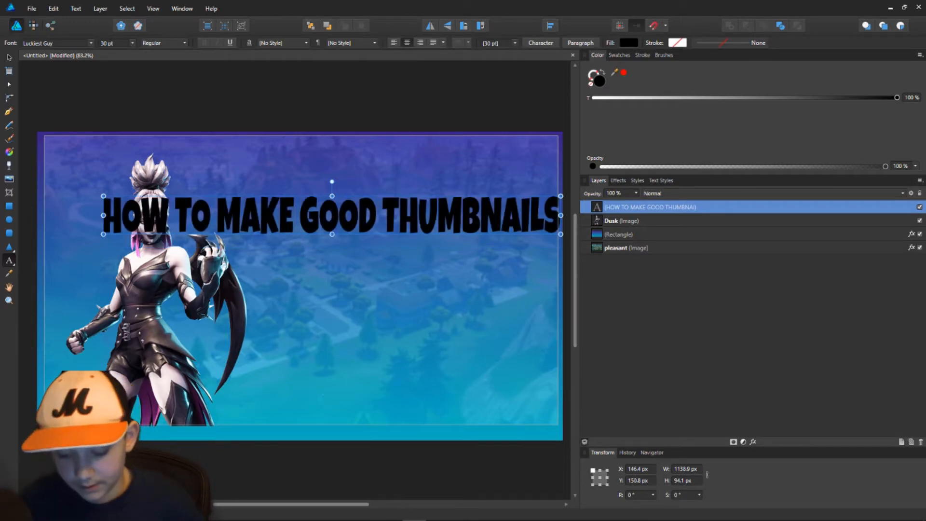
{"action": "key", "text": "Return"}
{"action": "left_click_drag", "start_coordinate": [385, 195], "coordinate": [458, 209]}
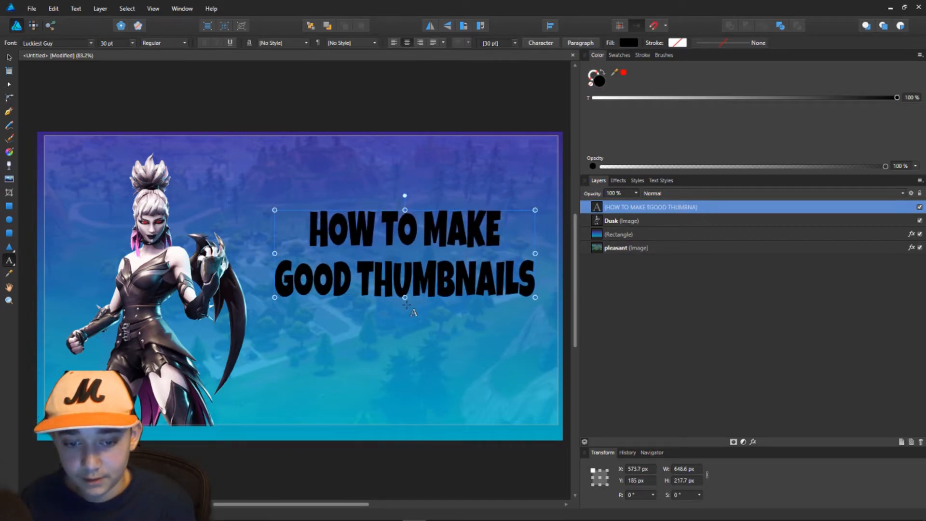
Step: Stretch the two-line title to about 677 × 295 px and deselect it
{"action": "left_click_drag", "start_coordinate": [404, 297], "coordinate": [404, 328]}
{"action": "left_click_drag", "start_coordinate": [275, 269], "coordinate": [262, 269]}
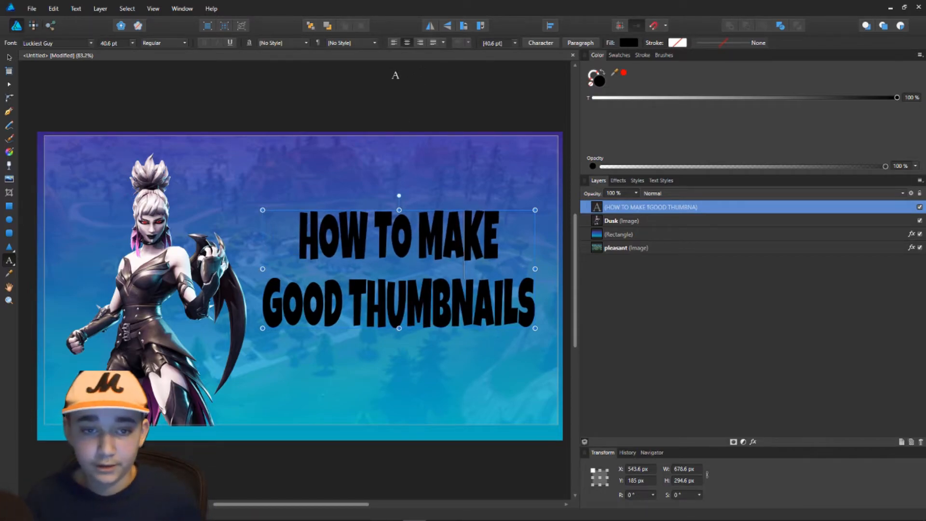
{"action": "left_click", "coordinate": [9, 57]}
{"action": "left_click", "coordinate": [224, 128]}
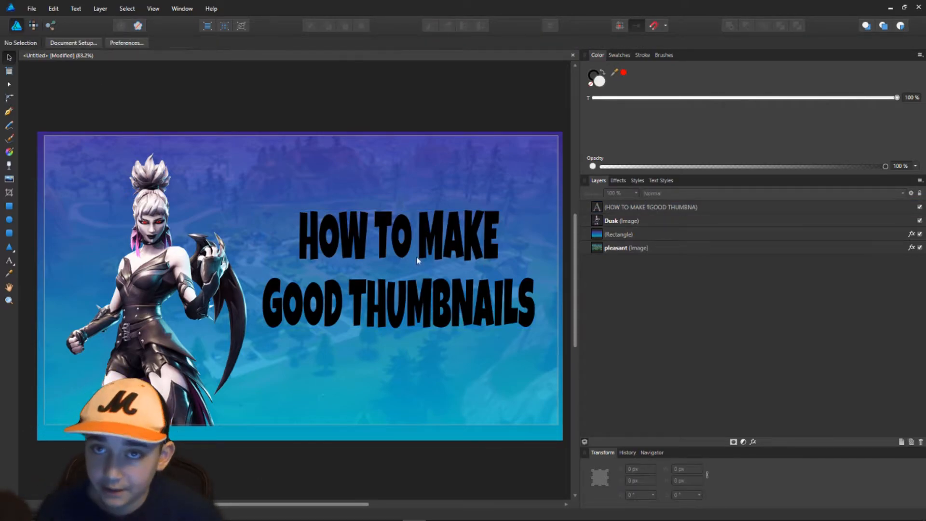
Step: Add a linear gradient overlay effect to the title and set its first stop to pure red (H 0, S 100, L 50)
{"action": "left_click", "coordinate": [358, 235]}
{"action": "right_click", "coordinate": [358, 233]}
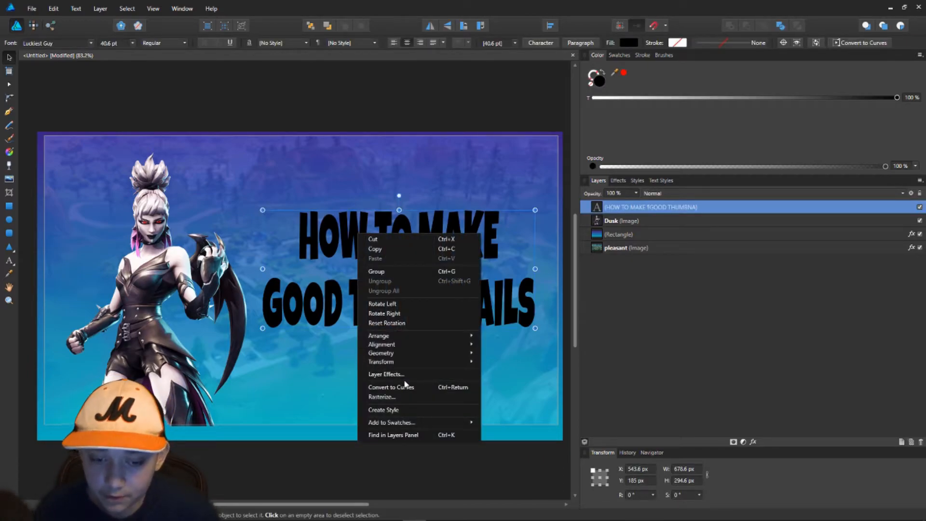
{"action": "left_click", "coordinate": [416, 374]}
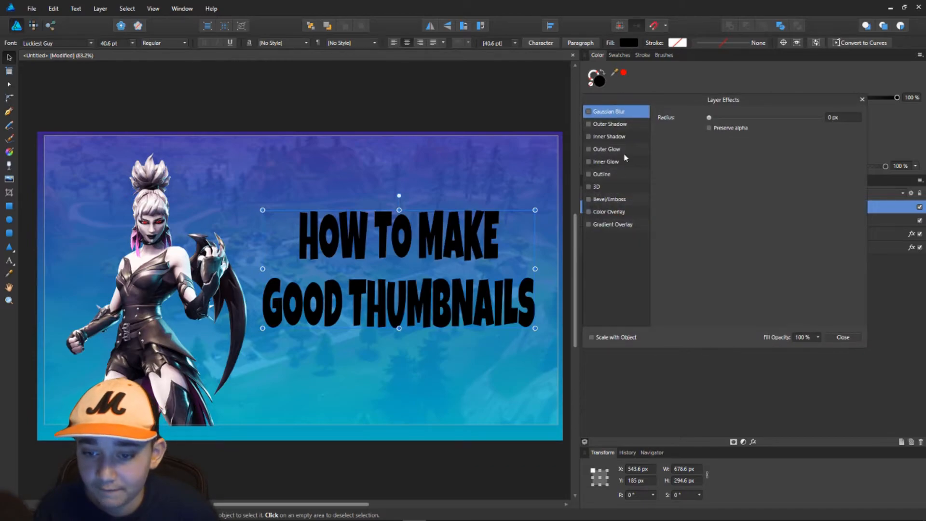
{"action": "left_click", "coordinate": [590, 225]}
{"action": "left_click", "coordinate": [611, 225]}
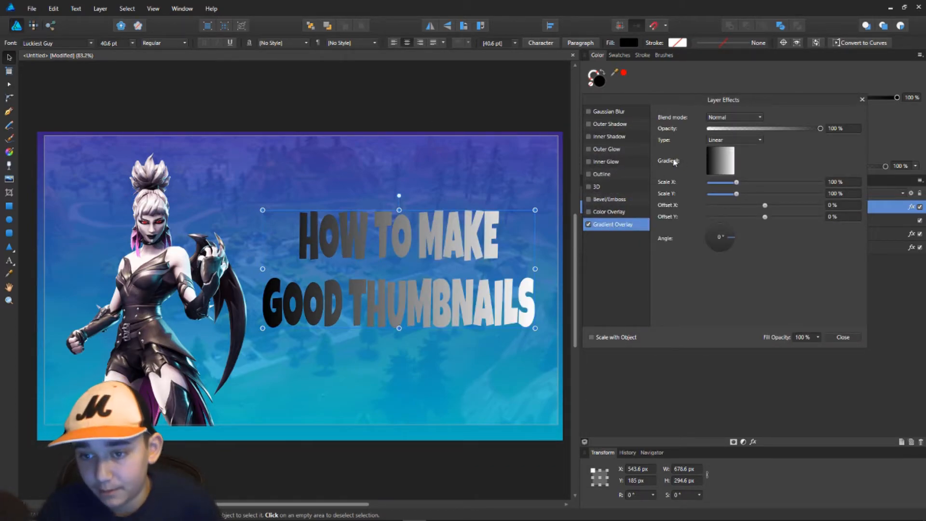
{"action": "left_click", "coordinate": [722, 156]}
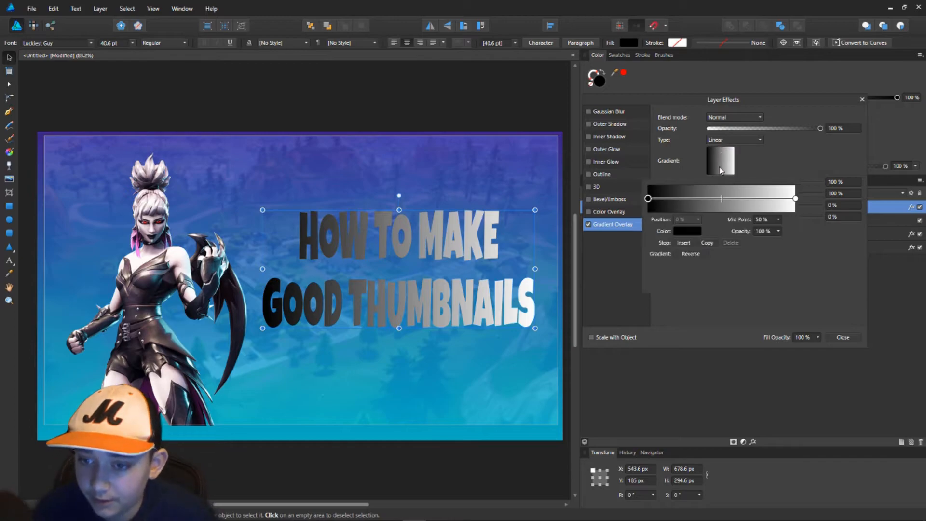
{"action": "left_click", "coordinate": [688, 231]}
{"action": "left_click_drag", "start_coordinate": [681, 271], "coordinate": [718, 293]}
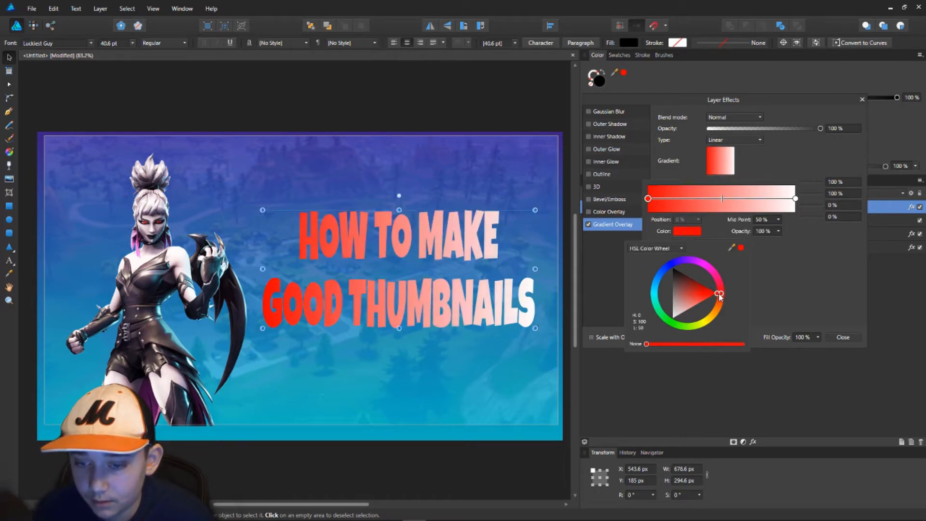
Step: Set the end stop of the title's gradient overlay to dark purple
{"action": "left_click", "coordinate": [795, 198]}
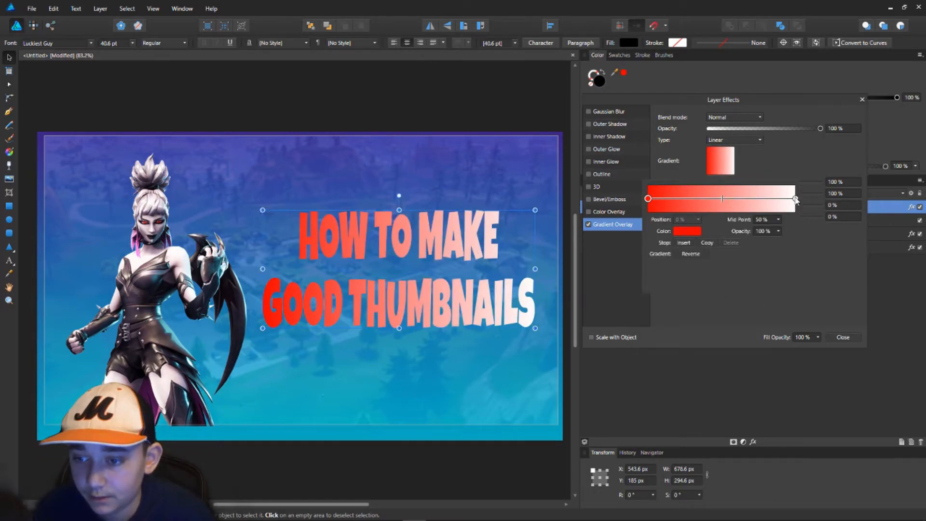
{"action": "left_click", "coordinate": [687, 231]}
{"action": "left_click_drag", "start_coordinate": [681, 270], "coordinate": [675, 295]}
{"action": "left_click", "coordinate": [815, 292]}
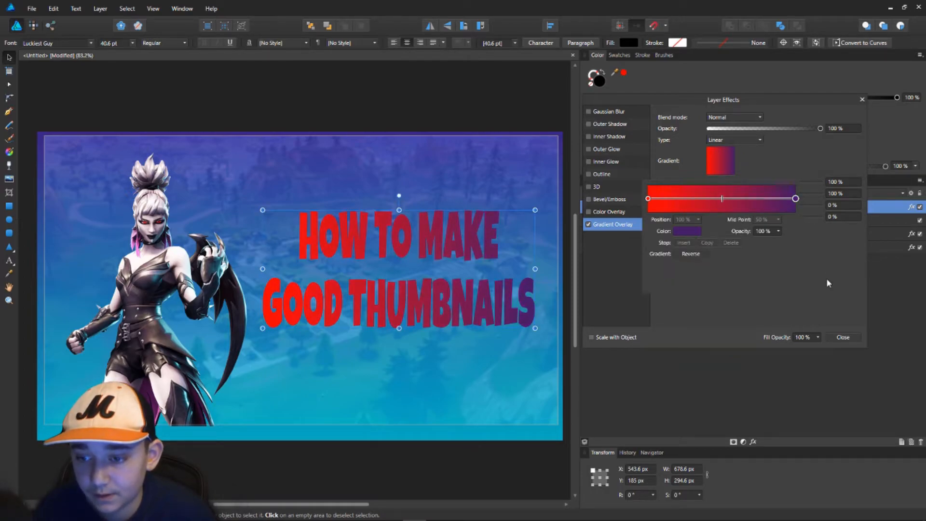
{"action": "left_click", "coordinate": [839, 294]}
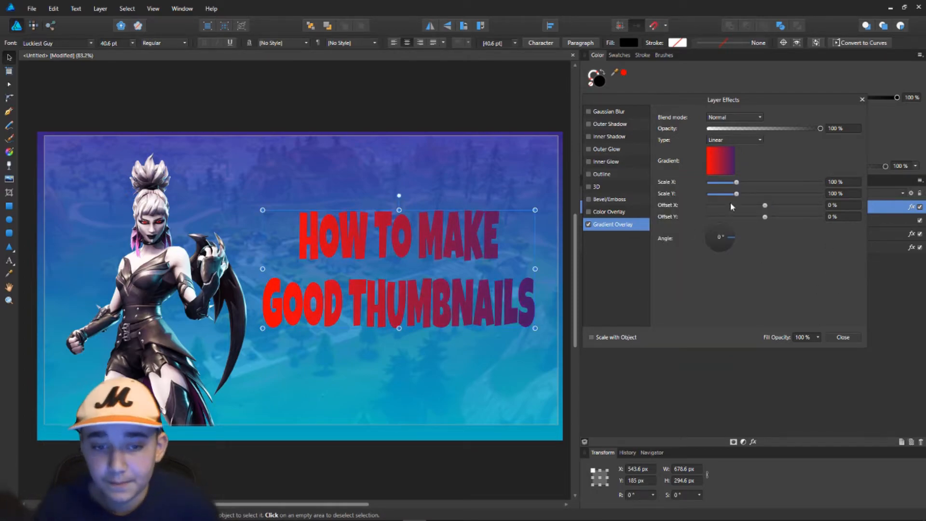
Step: Rotate the gradient overlay to 270° so red runs down to purple, keeping the title selected for further effects
{"action": "left_click_drag", "start_coordinate": [734, 237], "coordinate": [721, 256]}
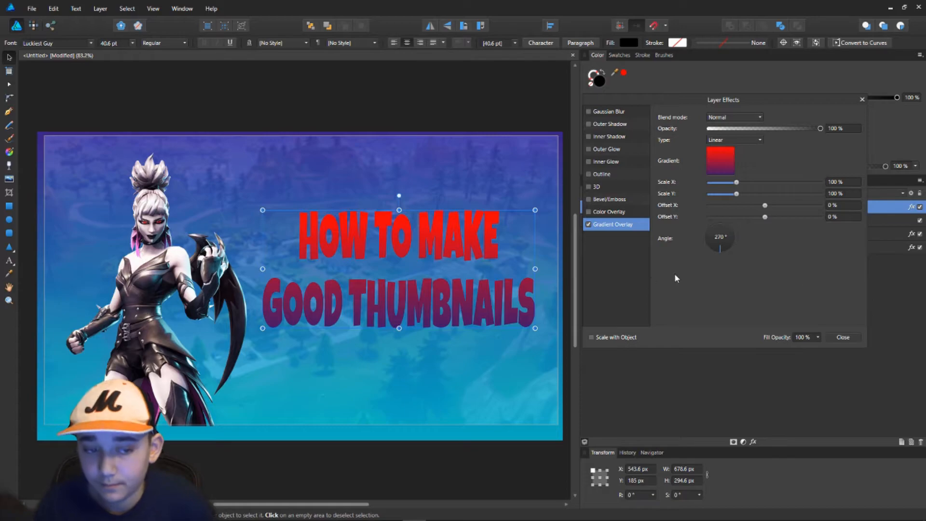
{"action": "left_click", "coordinate": [488, 114]}
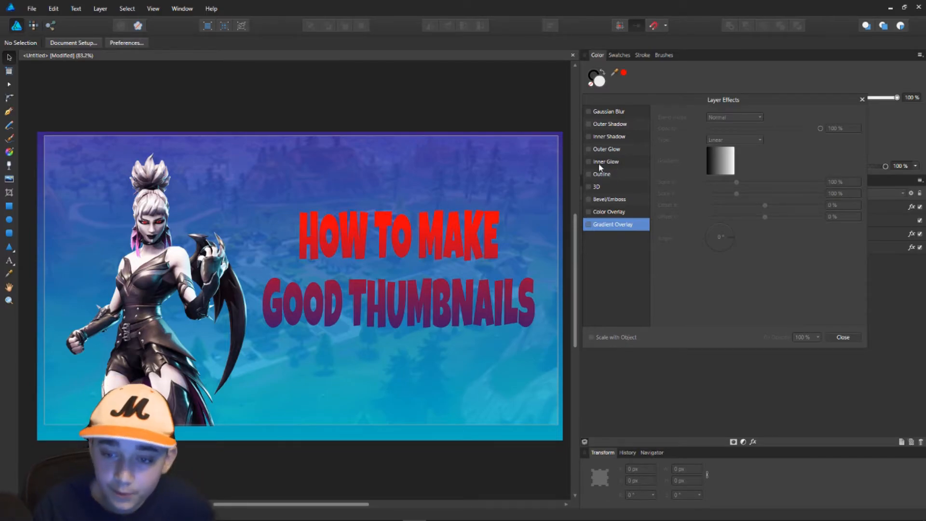
{"action": "left_click", "coordinate": [443, 244]}
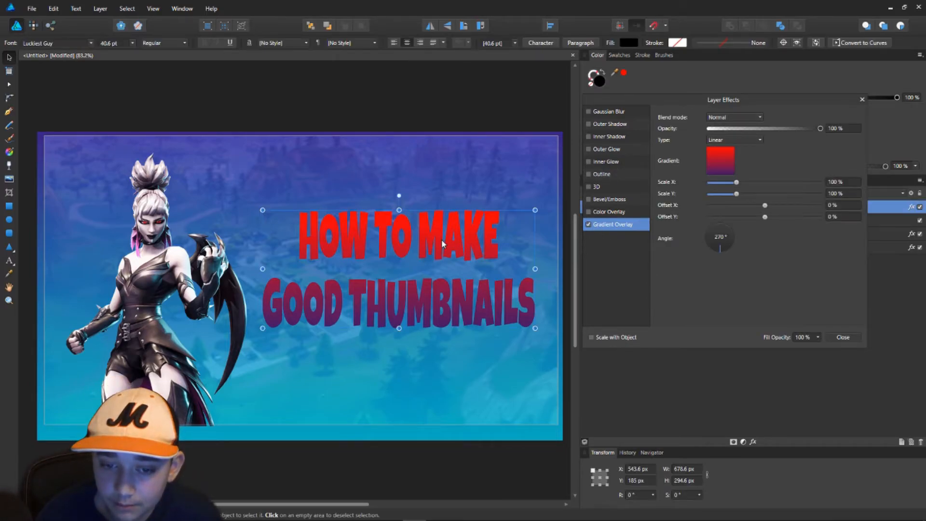
Step: Add a solid black outline effect to the title with a radius of about 5.5 px, aligned outside
{"action": "left_click", "coordinate": [614, 174]}
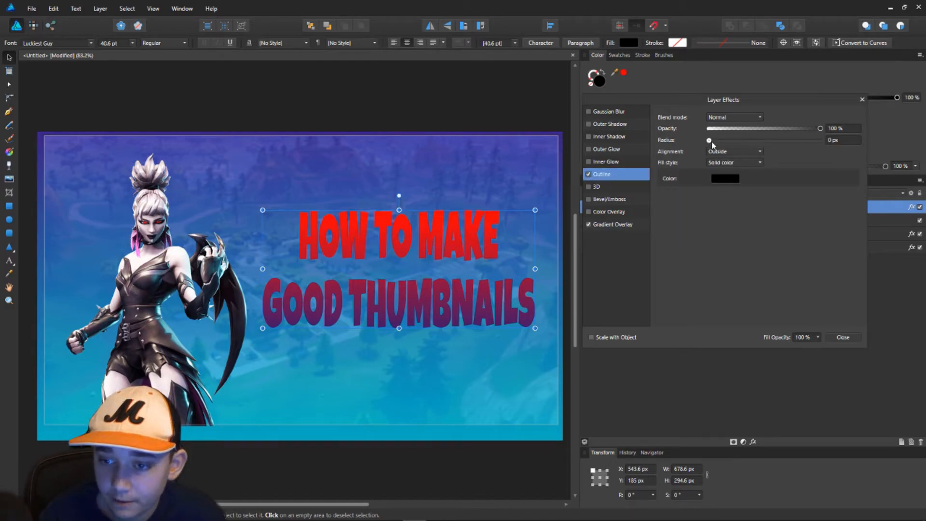
{"action": "left_click_drag", "start_coordinate": [712, 142], "coordinate": [748, 146]}
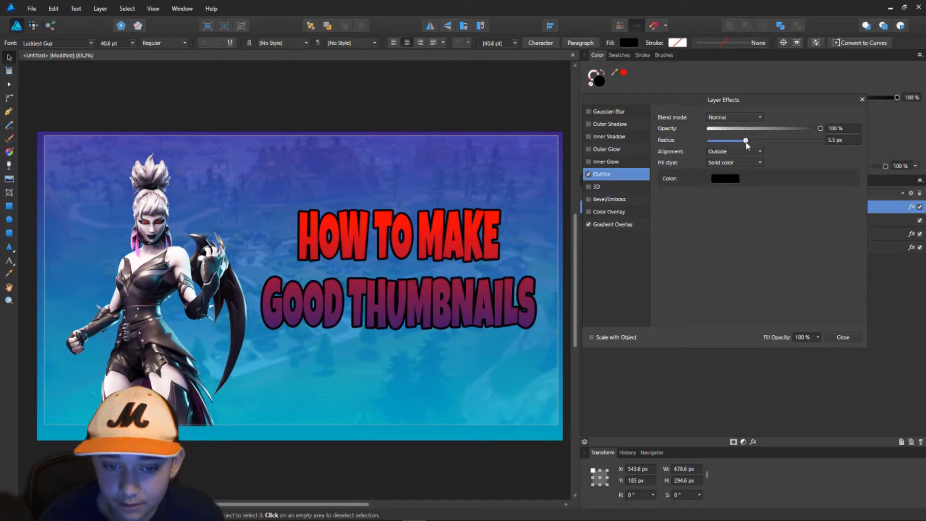
{"action": "left_click", "coordinate": [714, 176]}
{"action": "left_click", "coordinate": [714, 264]}
{"action": "mouse_move", "coordinate": [715, 264]}
{"action": "left_mouse_down"}
{"action": "mouse_move", "coordinate": [712, 284]}
{"action": "mouse_move", "coordinate": [695, 222]}
{"action": "mouse_move", "coordinate": [743, 241]}
{"action": "mouse_move", "coordinate": [706, 290]}
{"action": "mouse_move", "coordinate": [675, 220]}
{"action": "mouse_move", "coordinate": [709, 320]}
{"action": "mouse_move", "coordinate": [728, 307]}
{"action": "mouse_move", "coordinate": [694, 190]}
{"action": "left_mouse_up"}
{"action": "left_click", "coordinate": [813, 262]}
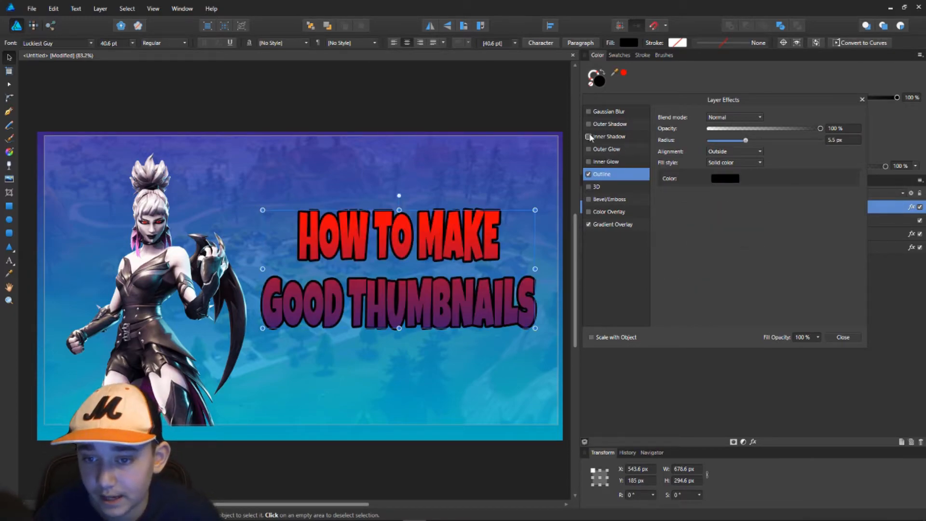
{"action": "left_click", "coordinate": [602, 152]}
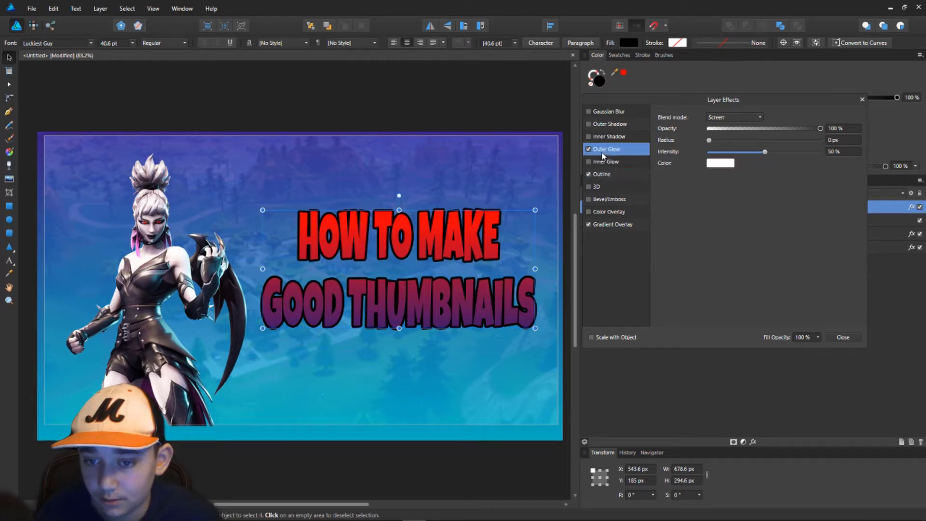
{"action": "left_click_drag", "start_coordinate": [710, 140], "coordinate": [583, 136]}
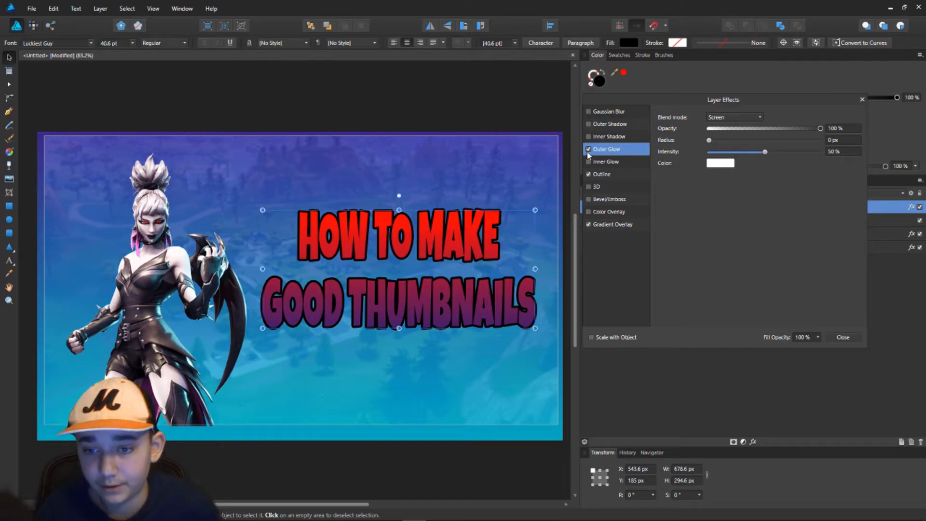
{"action": "left_click", "coordinate": [588, 151]}
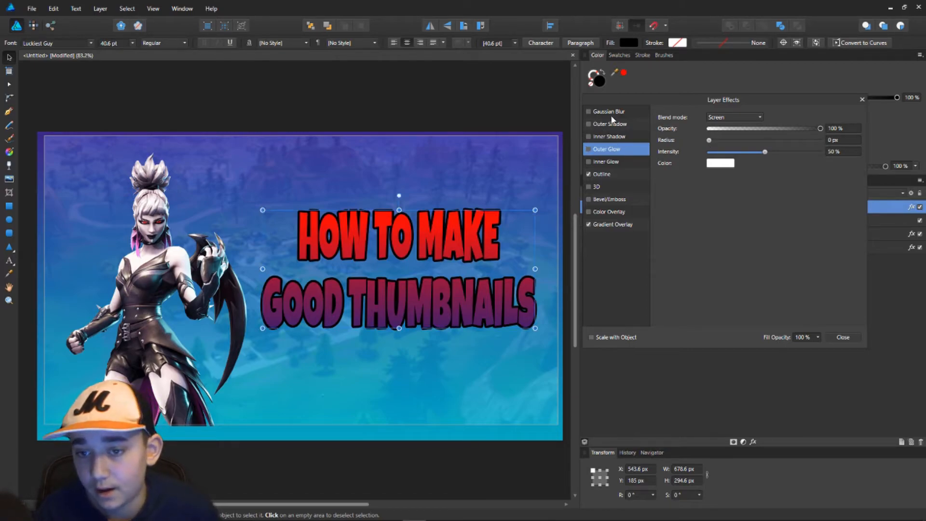
Step: Add a black outer shadow to the title with a radius of about 12.8 px and an offset of about 16.2 px
{"action": "left_click", "coordinate": [609, 124]}
{"action": "left_click_drag", "start_coordinate": [709, 141], "coordinate": [765, 155]}
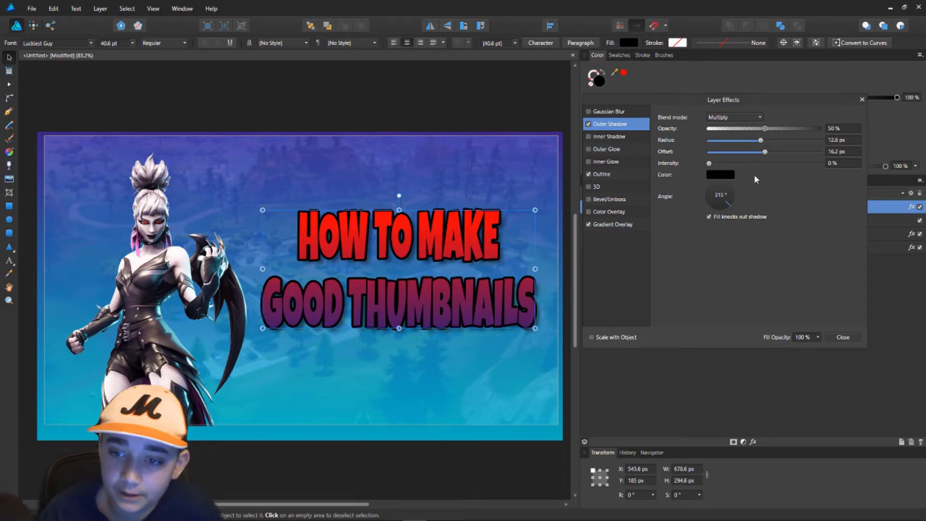
Step: Refine the title's outer shadow to an offset of 15 px and an intensity of 8%, finishing with nothing selected
{"action": "mouse_move", "coordinate": [767, 153]}
{"action": "left_mouse_down"}
{"action": "mouse_move", "coordinate": [861, 165]}
{"action": "mouse_move", "coordinate": [763, 153]}
{"action": "left_mouse_up"}
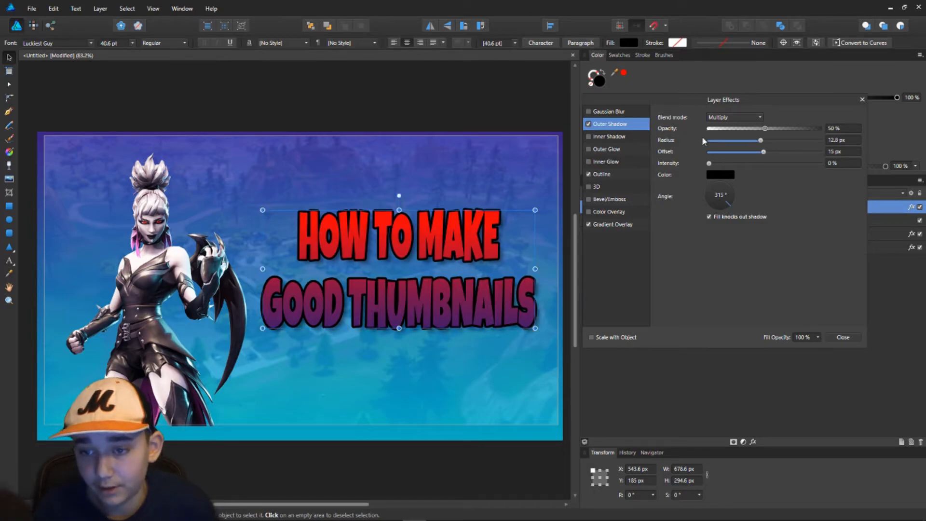
{"action": "left_click_drag", "start_coordinate": [712, 165], "coordinate": [718, 164]}
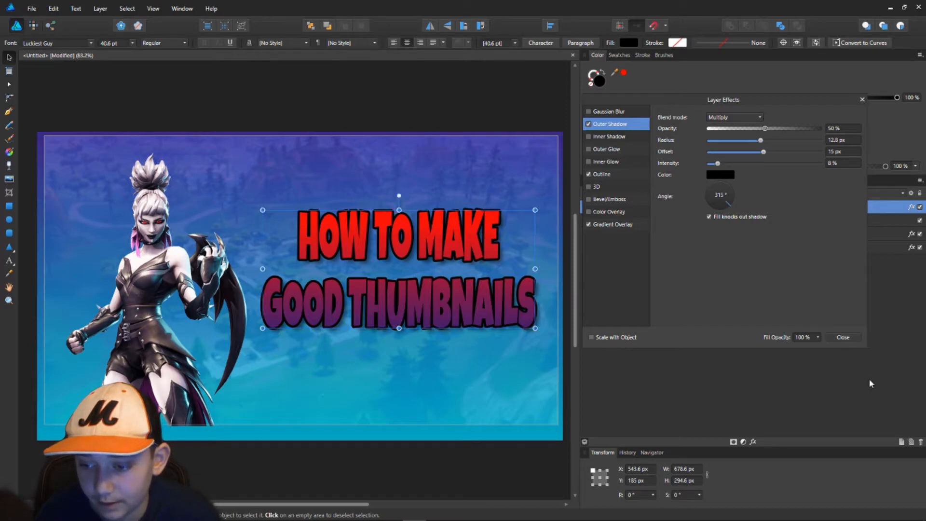
{"action": "left_click", "coordinate": [841, 337]}
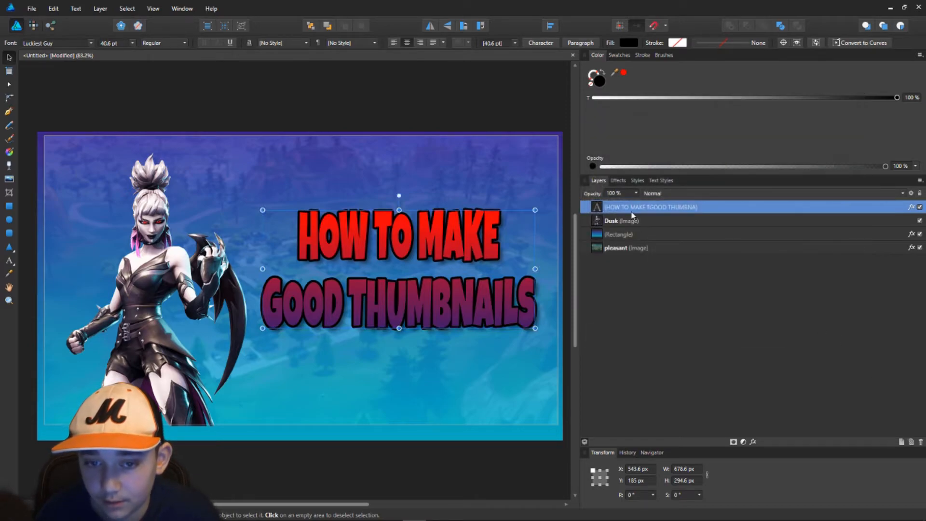
{"action": "left_click", "coordinate": [526, 100]}
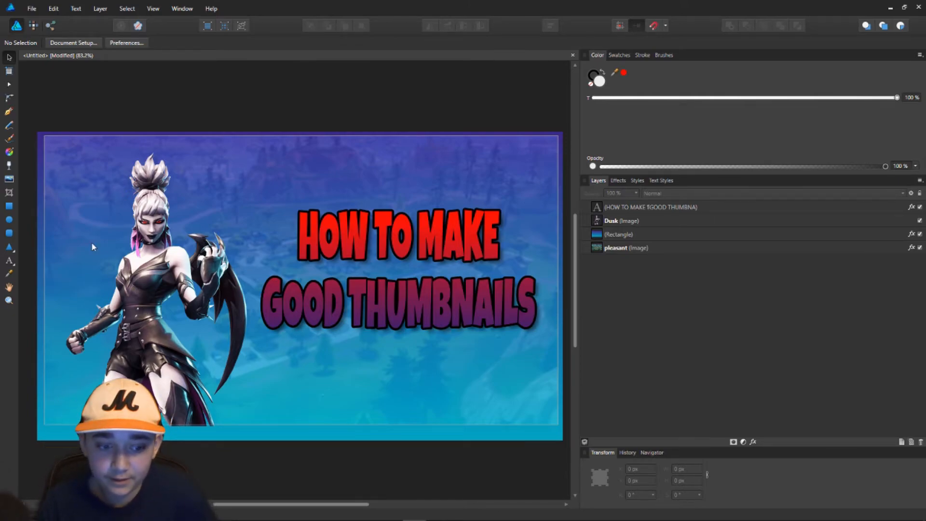
Step: Add an outline effect to the Dusk character image with a radius of about 3.8 px, aligned outside
{"action": "left_click", "coordinate": [610, 221]}
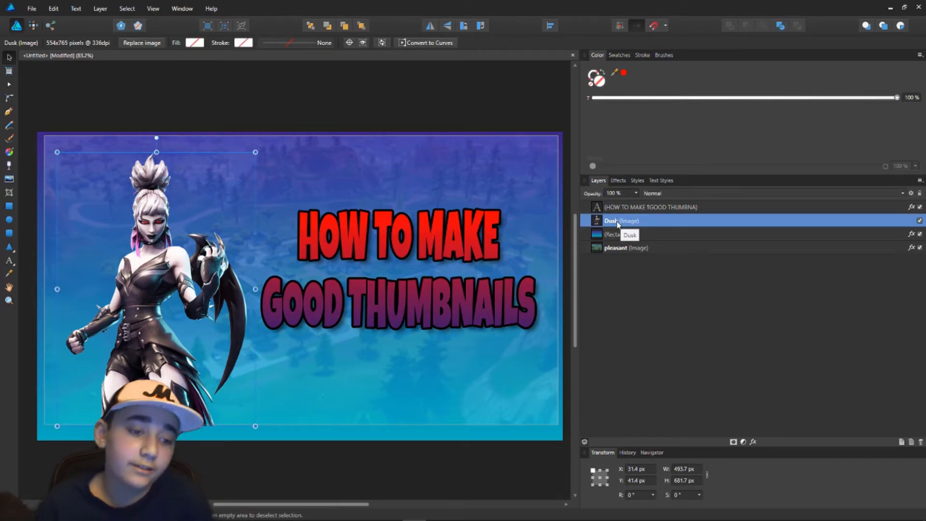
{"action": "right_click", "coordinate": [140, 273]}
{"action": "left_click", "coordinate": [189, 415]}
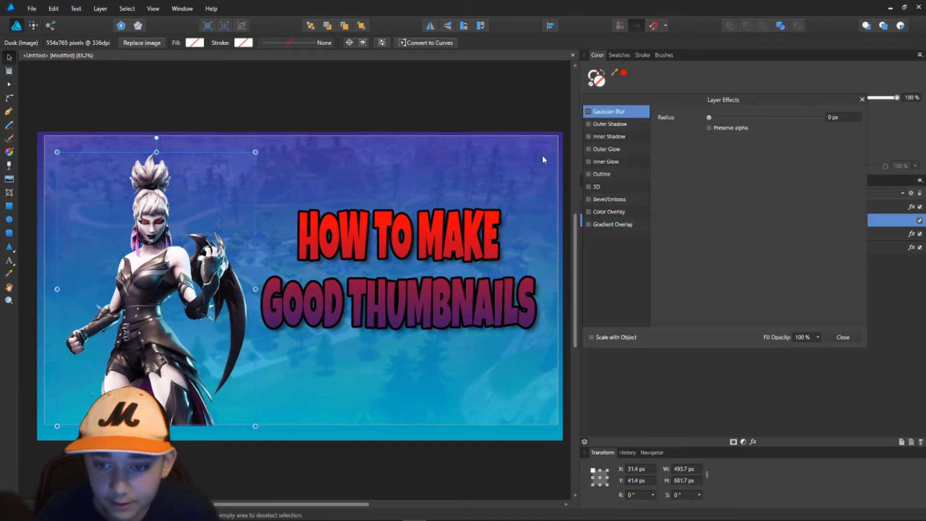
{"action": "left_click", "coordinate": [595, 176]}
{"action": "left_click", "coordinate": [589, 174]}
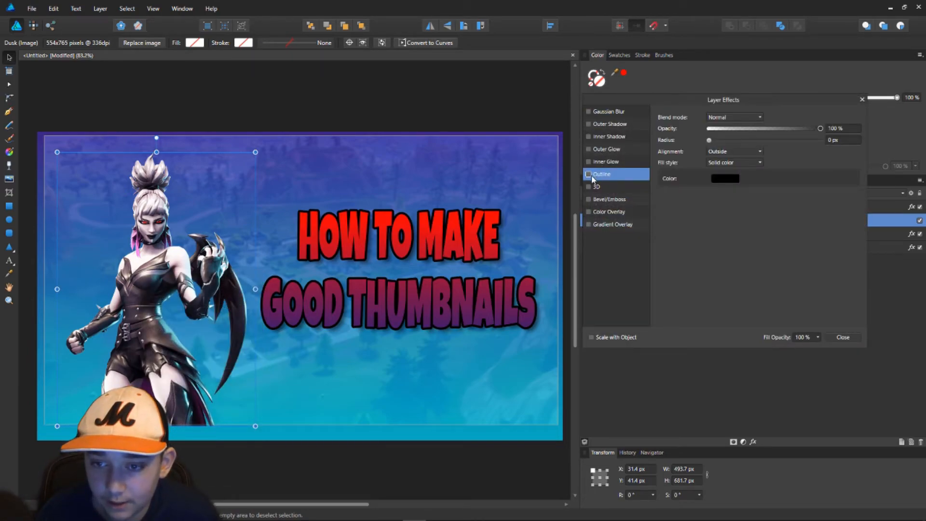
{"action": "left_click_drag", "start_coordinate": [707, 143], "coordinate": [741, 143]}
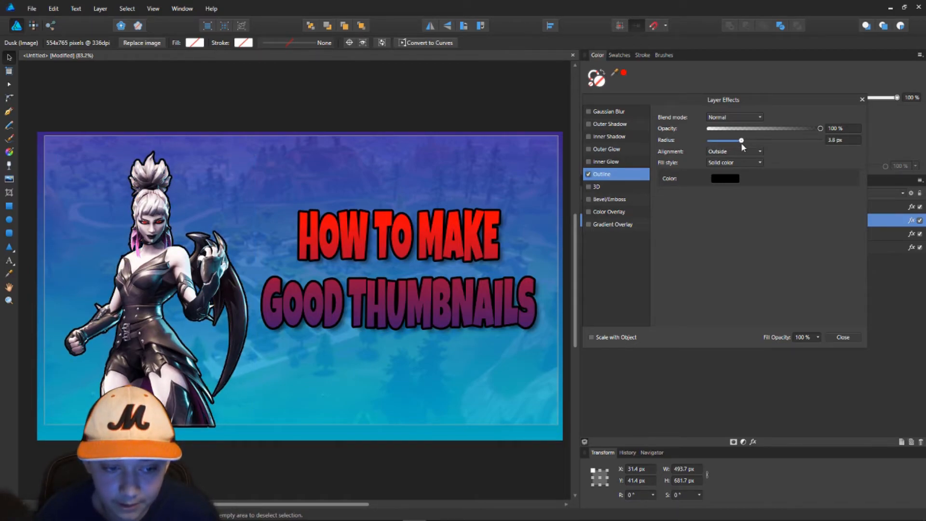
Step: Change the Dusk outline to a solid dark indigo colour and make the image's effects scale with the object
{"action": "left_click", "coordinate": [726, 179]}
{"action": "left_click_drag", "start_coordinate": [729, 208], "coordinate": [715, 202]}
{"action": "left_click", "coordinate": [715, 236]}
{"action": "left_click_drag", "start_coordinate": [714, 235], "coordinate": [712, 239]}
{"action": "left_click", "coordinate": [630, 301]}
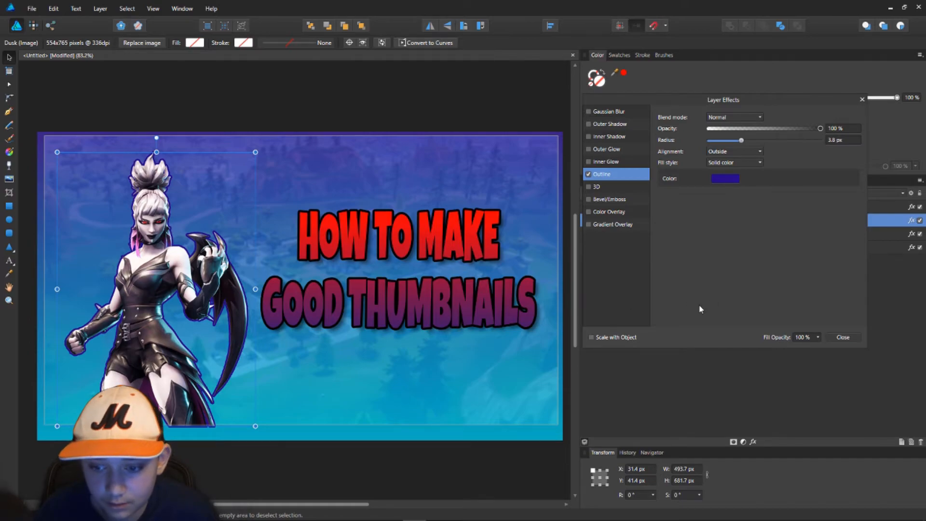
{"action": "left_click", "coordinate": [591, 337]}
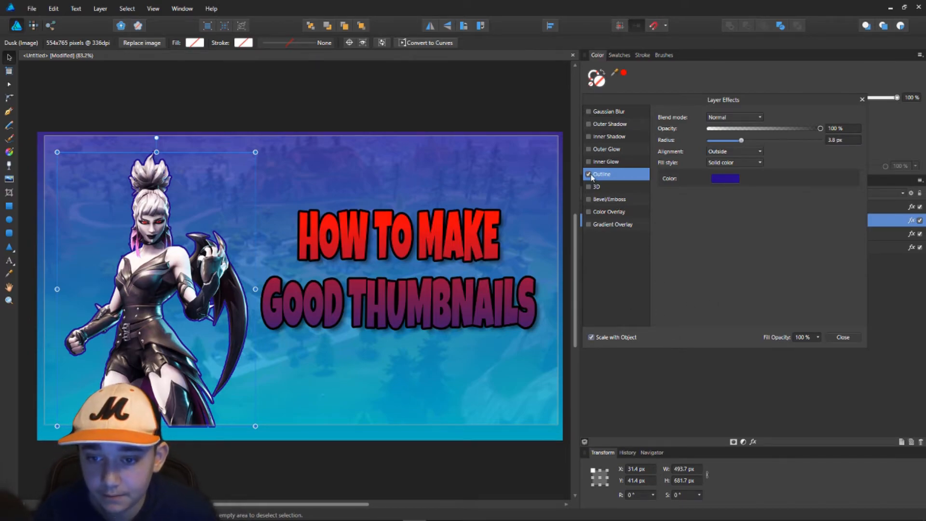
Step: Add a black outer shadow to Dusk with radius 100 px, offset about 32.6 px and intensity 23%, finishing with nothing selected
{"action": "left_click", "coordinate": [604, 124]}
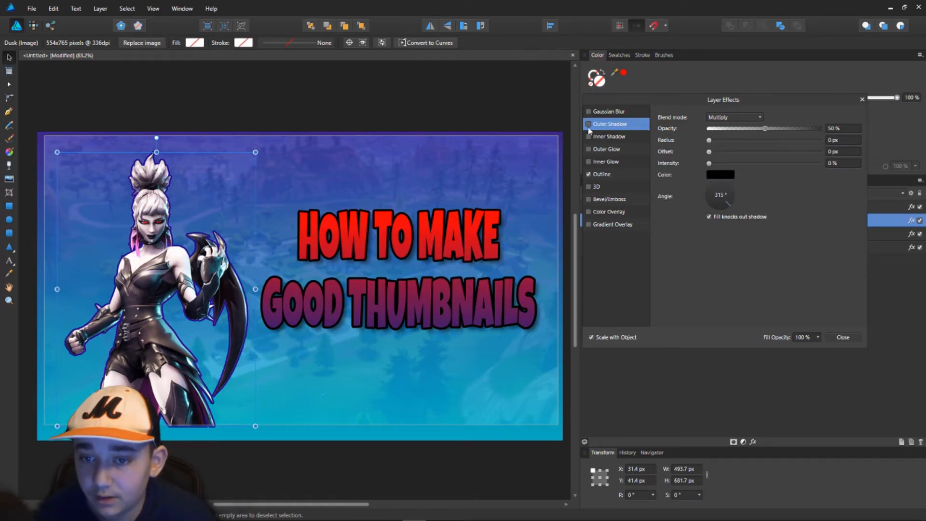
{"action": "left_click", "coordinate": [589, 124]}
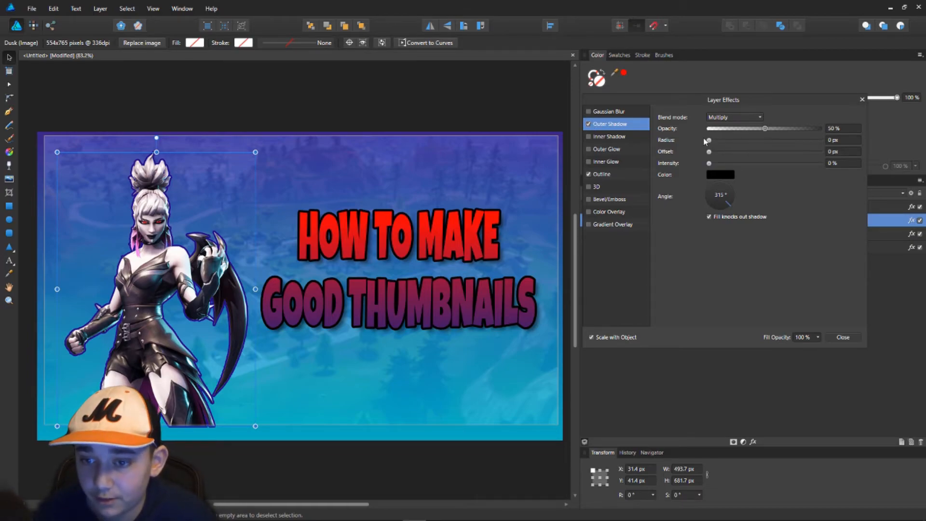
{"action": "left_click_drag", "start_coordinate": [709, 141], "coordinate": [829, 153]}
{"action": "left_click_drag", "start_coordinate": [709, 152], "coordinate": [763, 155]}
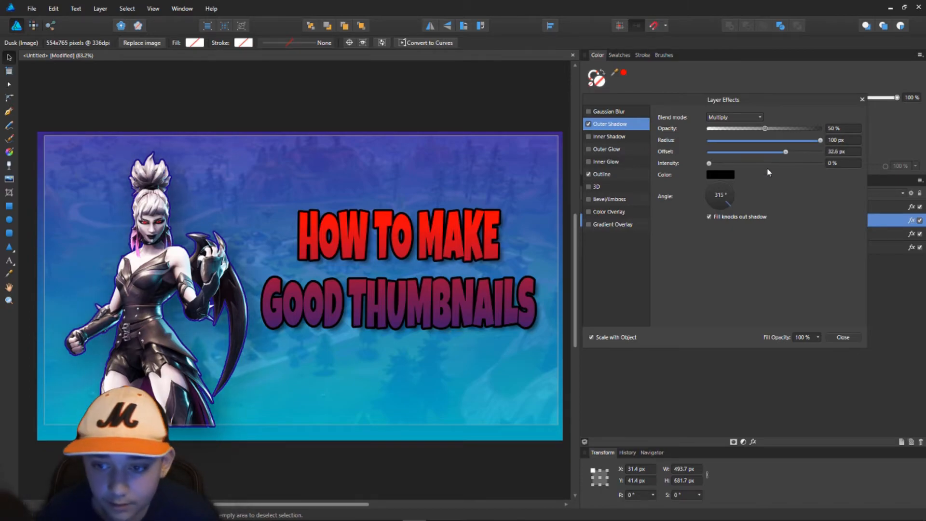
{"action": "left_click_drag", "start_coordinate": [709, 164], "coordinate": [735, 164]}
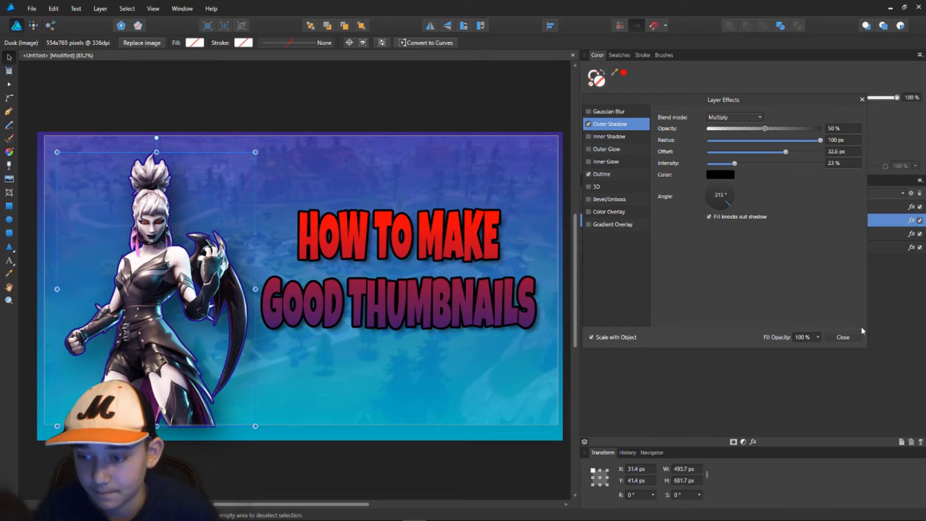
{"action": "left_click", "coordinate": [843, 338]}
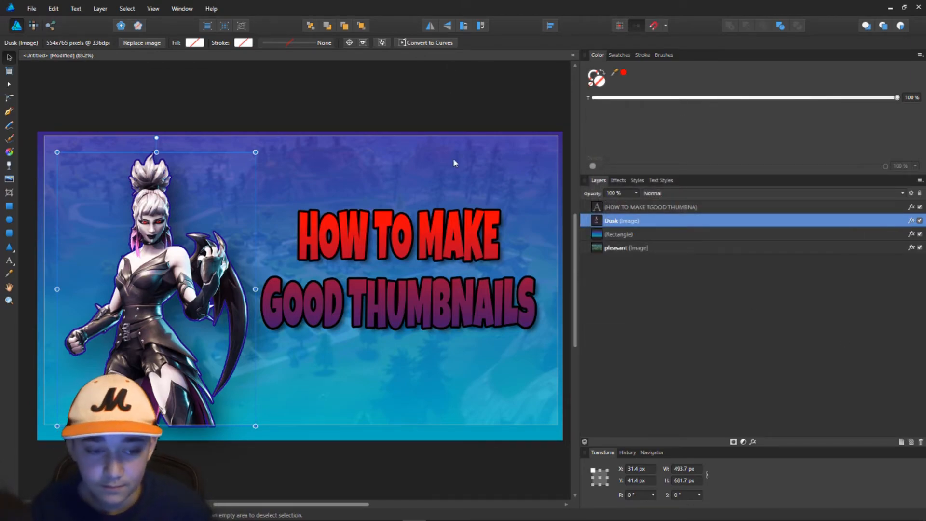
{"action": "left_click", "coordinate": [473, 80]}
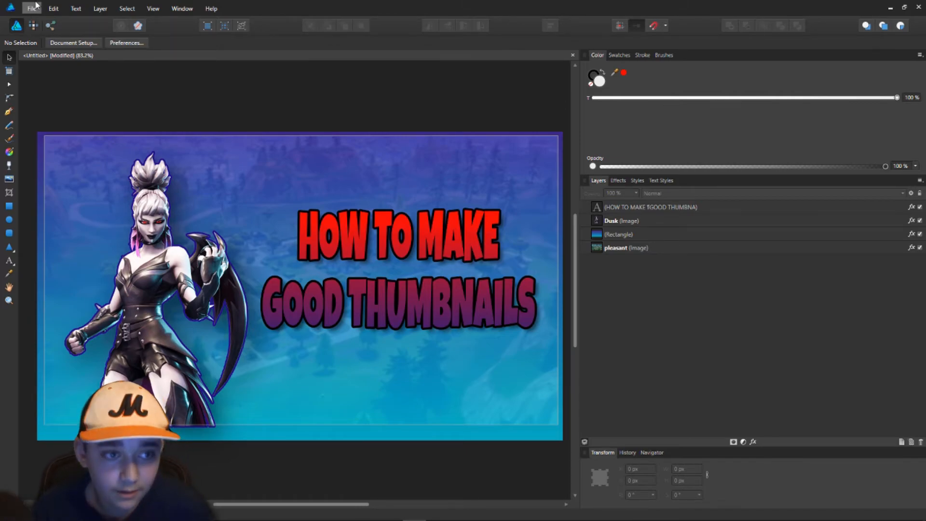
Step: Browse the Documents, Downloads and Pictures folders for another image to place in the thumbnail, leaving without choosing one
{"action": "left_click", "coordinate": [10, 179]}
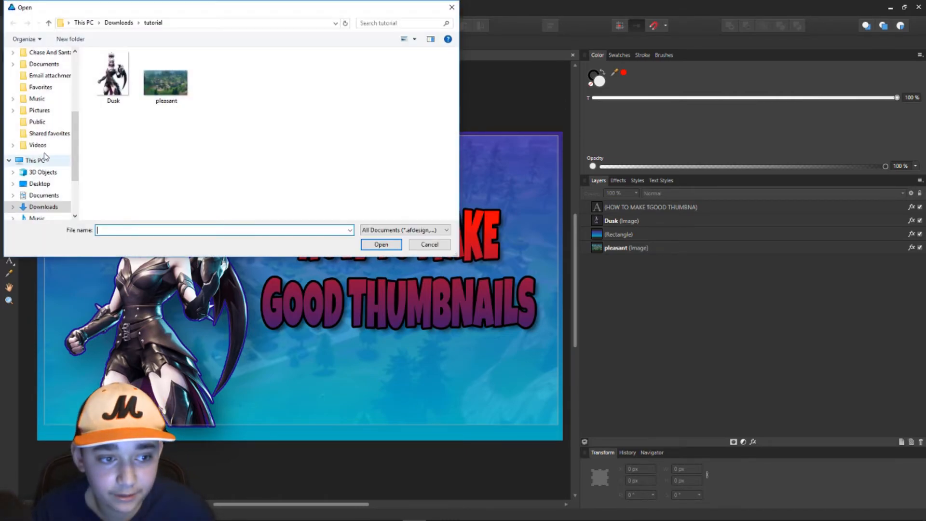
{"action": "scroll", "coordinate": [44, 202], "scroll_direction": "down", "scroll_amount": 2}
{"action": "left_click", "coordinate": [39, 149]}
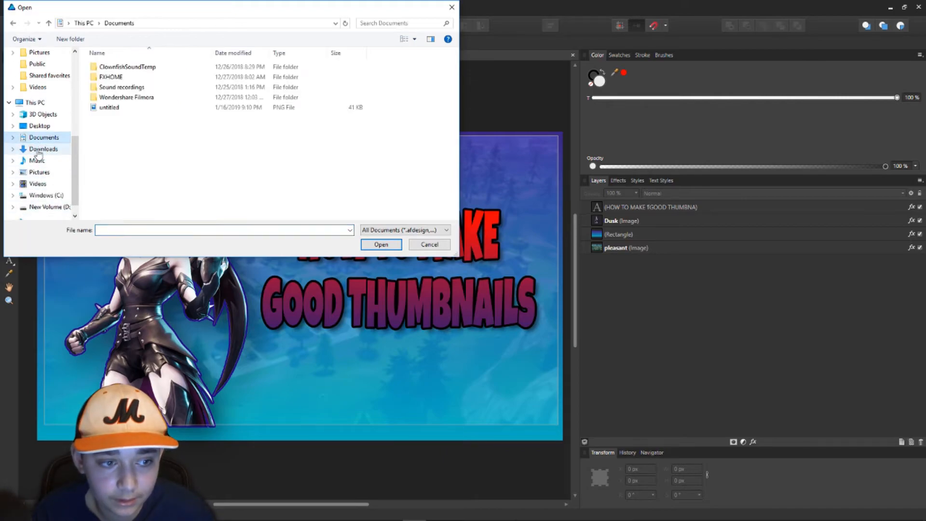
{"action": "left_click", "coordinate": [39, 172]}
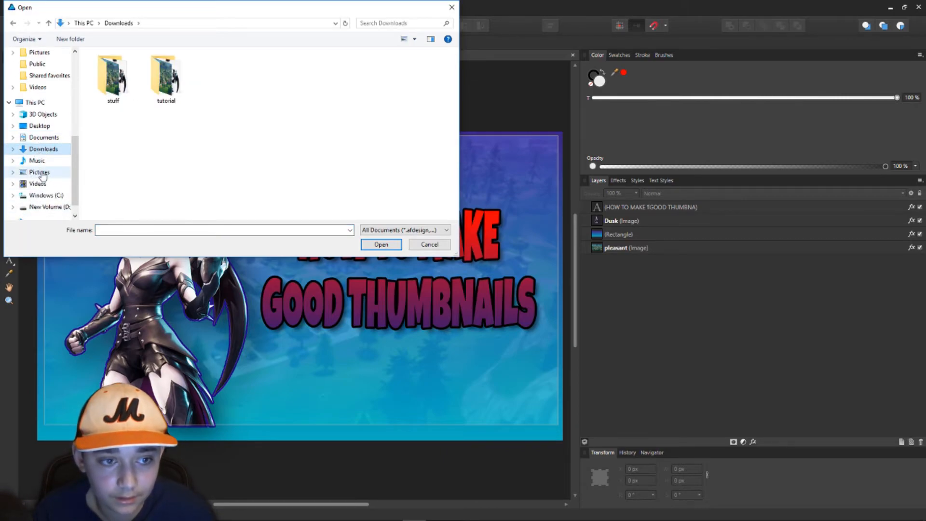
{"action": "scroll", "coordinate": [301, 157], "scroll_direction": "down", "scroll_amount": 1}
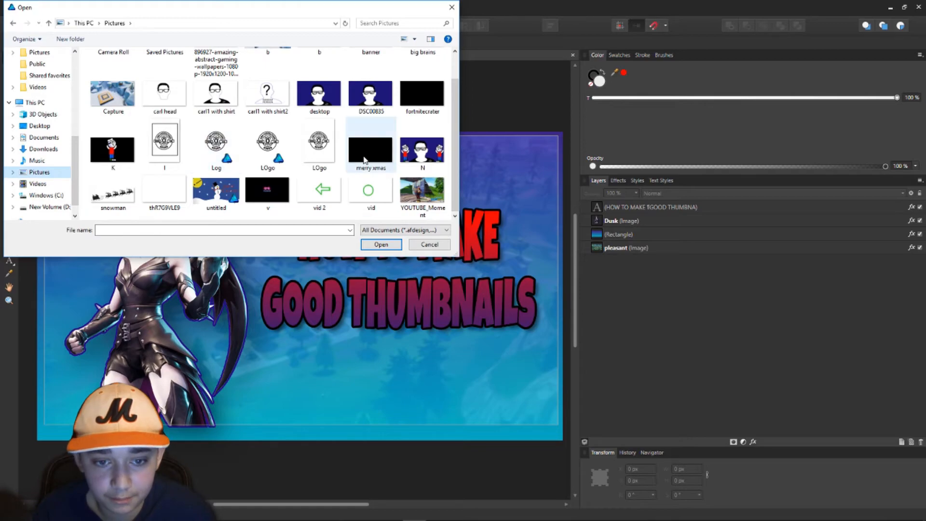
{"action": "scroll", "coordinate": [367, 169], "scroll_direction": "up", "scroll_amount": 1}
{"action": "scroll", "coordinate": [296, 133], "scroll_direction": "down", "scroll_amount": 1}
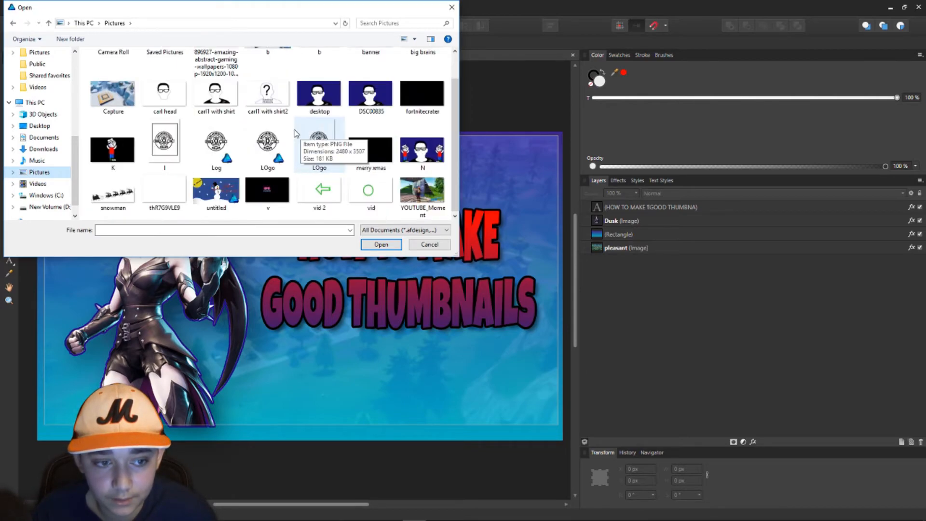
{"action": "scroll", "coordinate": [350, 104], "scroll_direction": "up", "scroll_amount": 1}
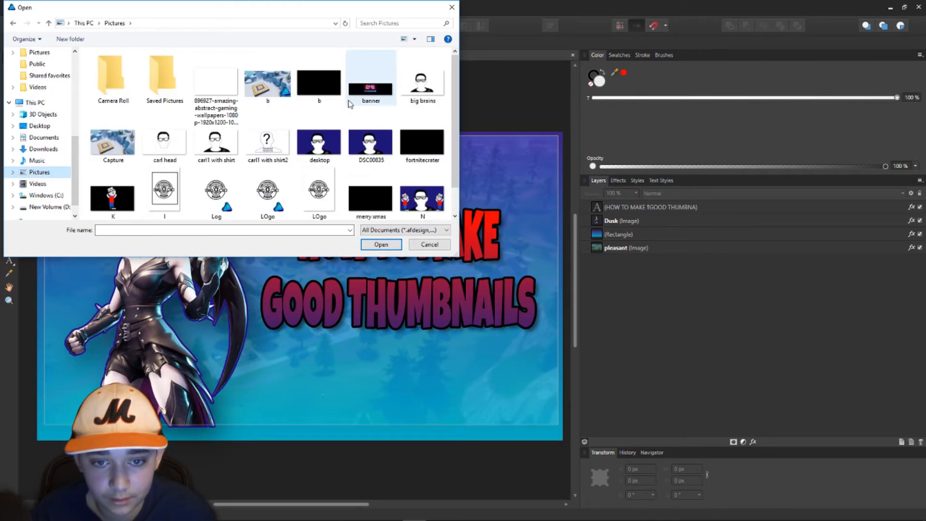
{"action": "left_click", "coordinate": [453, 7]}
Step: Search This PC for "Speed" and recheck the Pictures folder for an image to place, leaving without choosing one
{"action": "left_click", "coordinate": [11, 178]}
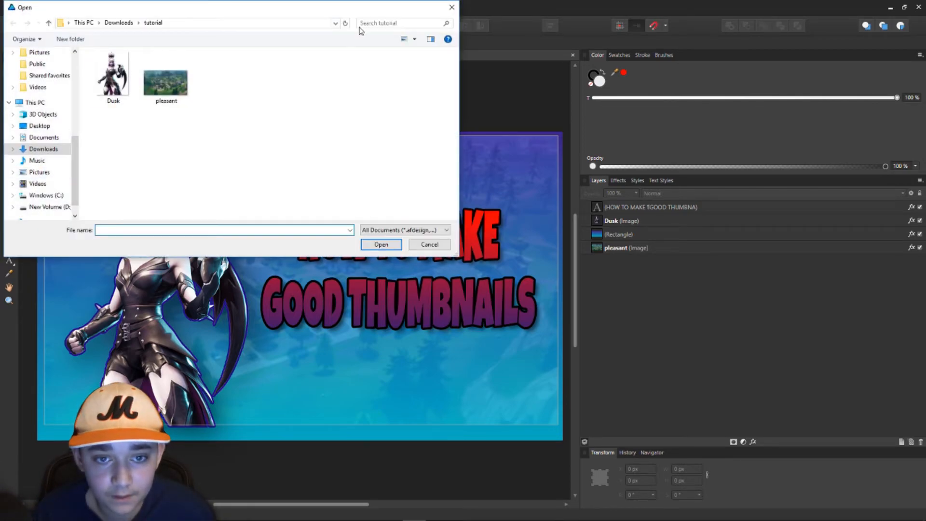
{"action": "left_click", "coordinate": [35, 102]}
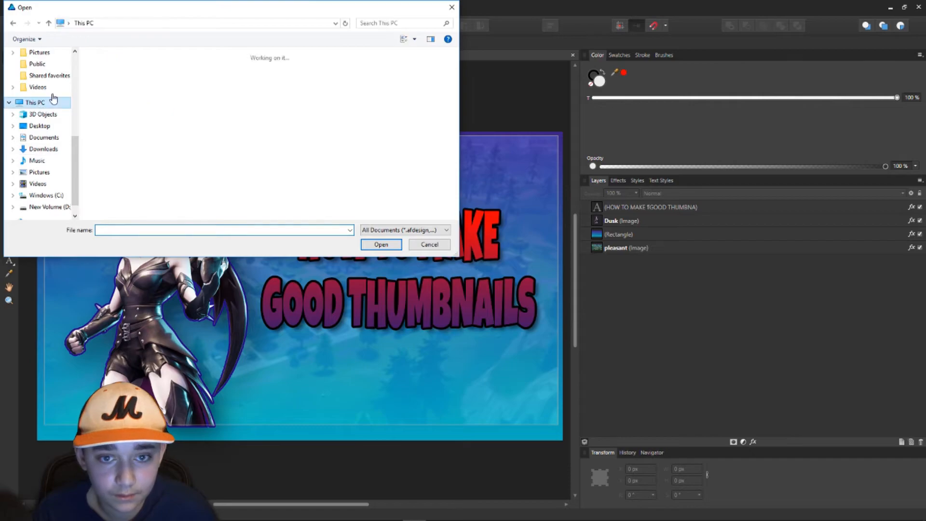
{"action": "left_click", "coordinate": [378, 23]}
{"action": "type", "text": "SP"}
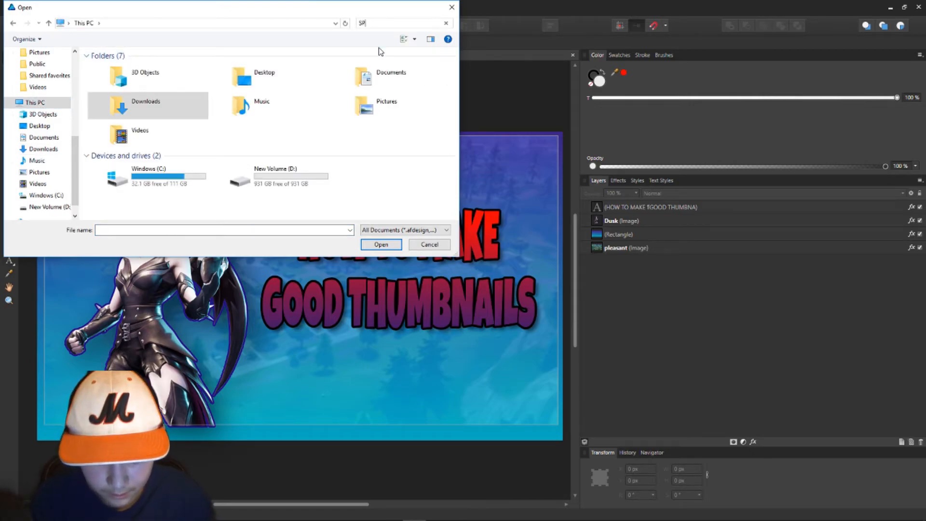
{"action": "key", "text": "BackSpace"}
{"action": "key", "text": "BackSpace"}
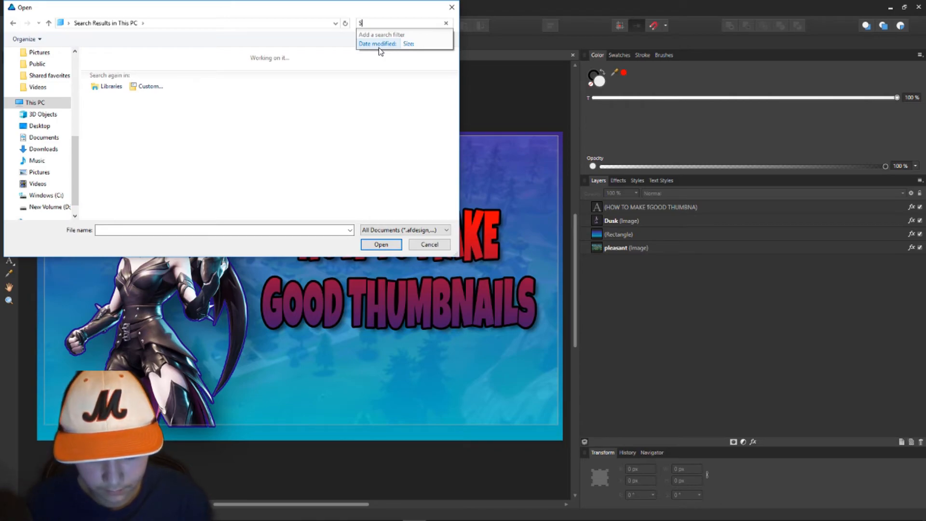
{"action": "type", "text": "spe"}
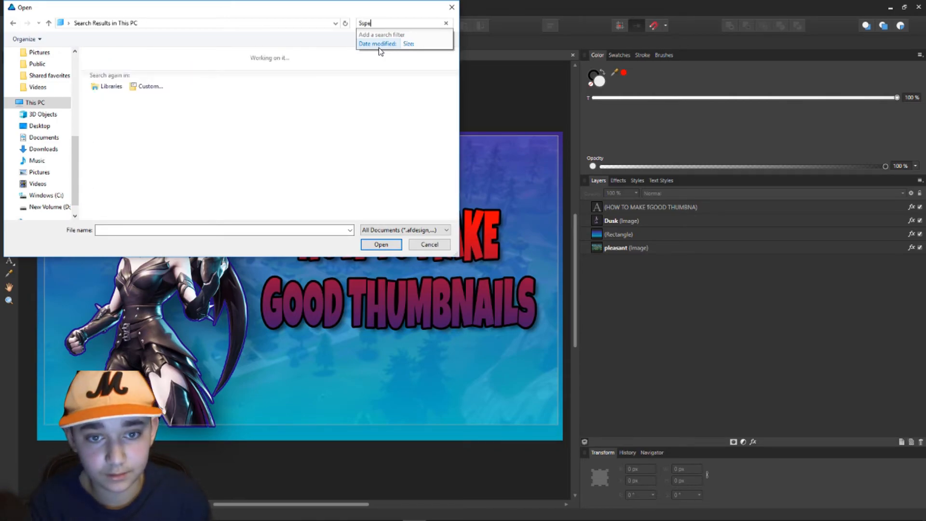
{"action": "type", "text": "ed"}
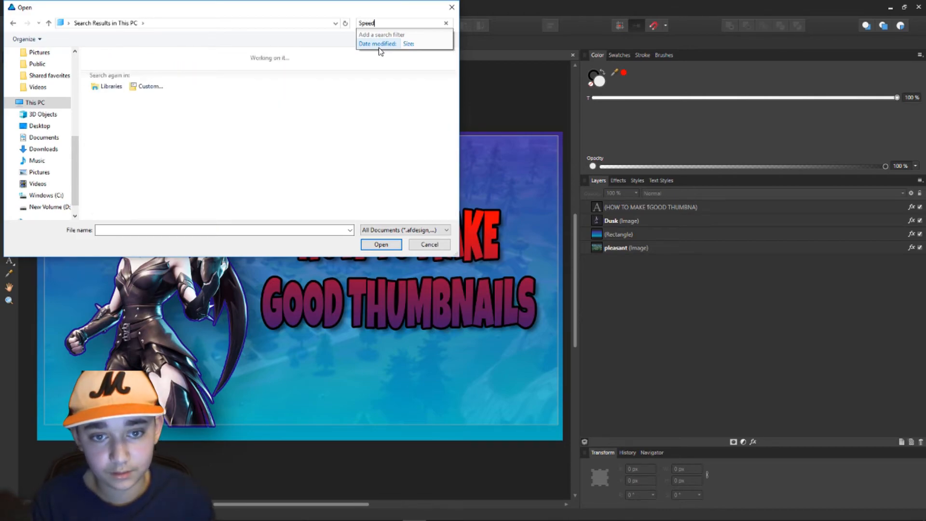
{"action": "key", "text": "Return"}
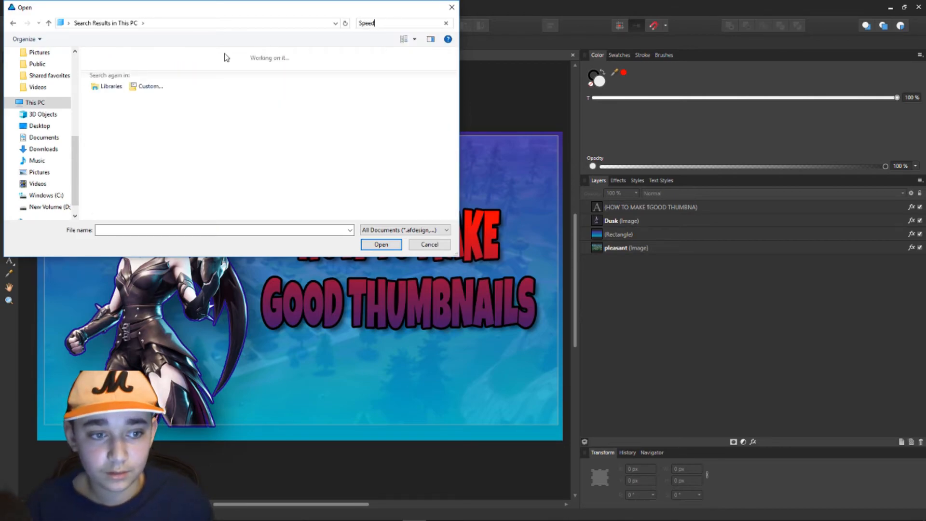
{"action": "left_click", "coordinate": [33, 174]}
{"action": "scroll", "coordinate": [251, 126], "scroll_direction": "down", "scroll_amount": 1}
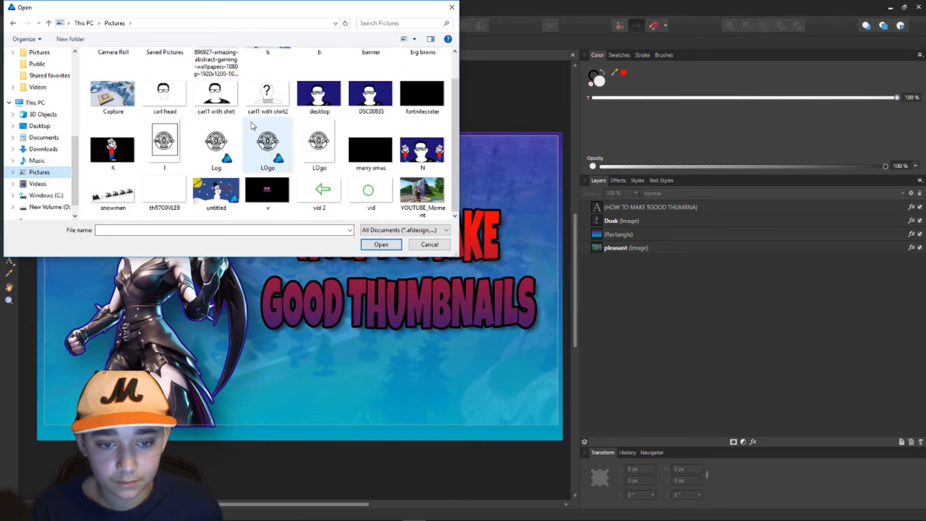
{"action": "left_click", "coordinate": [452, 7]}
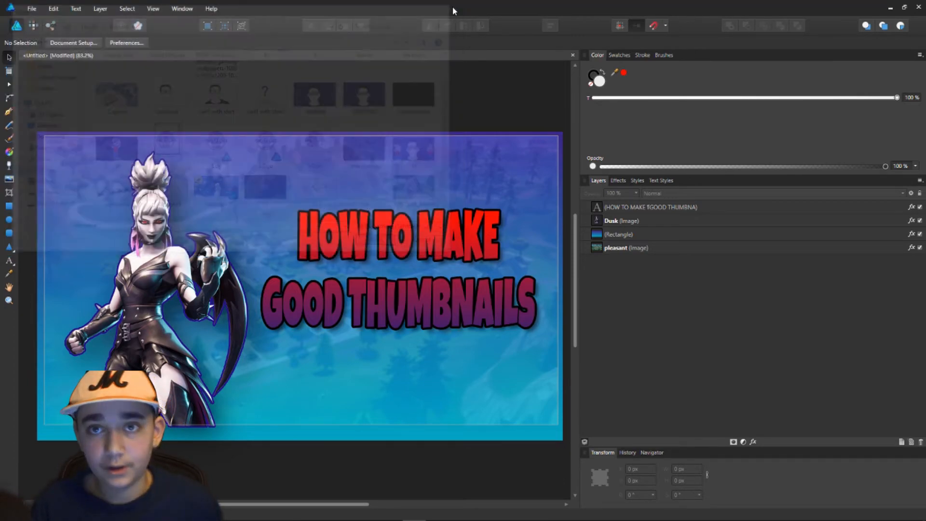
Step: Draw a white rectangle about 630 × 207 px over the upper middle of the thumbnail and convert it to curves
{"action": "left_click", "coordinate": [9, 207]}
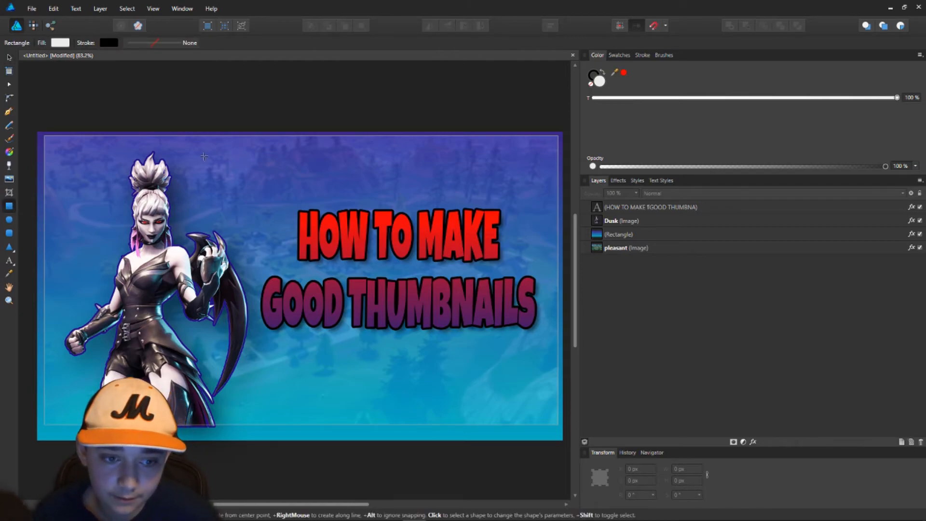
{"action": "left_click_drag", "start_coordinate": [185, 174], "coordinate": [437, 257]}
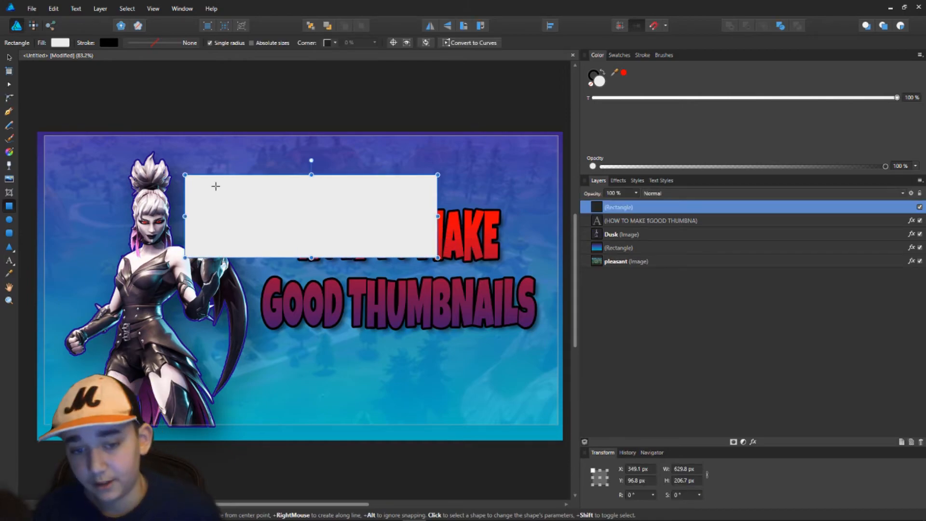
{"action": "left_click", "coordinate": [11, 62]}
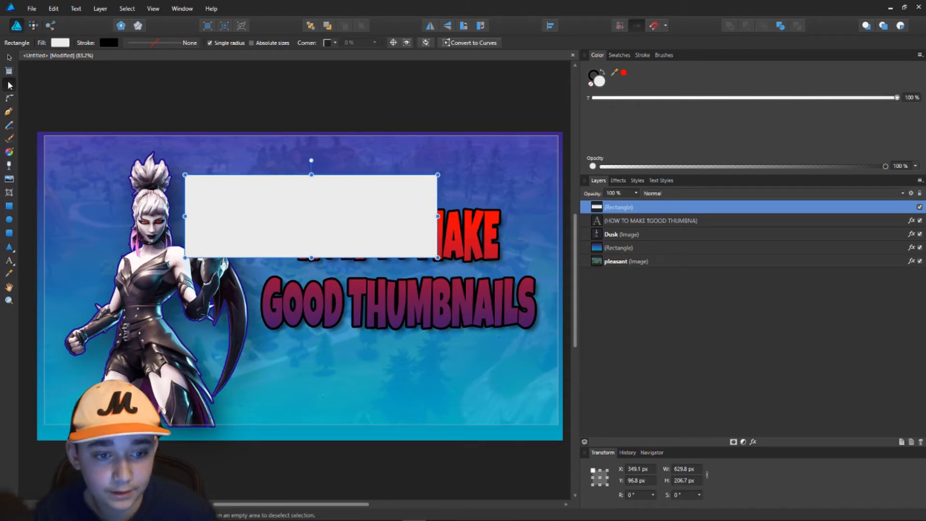
{"action": "right_click", "coordinate": [288, 232]}
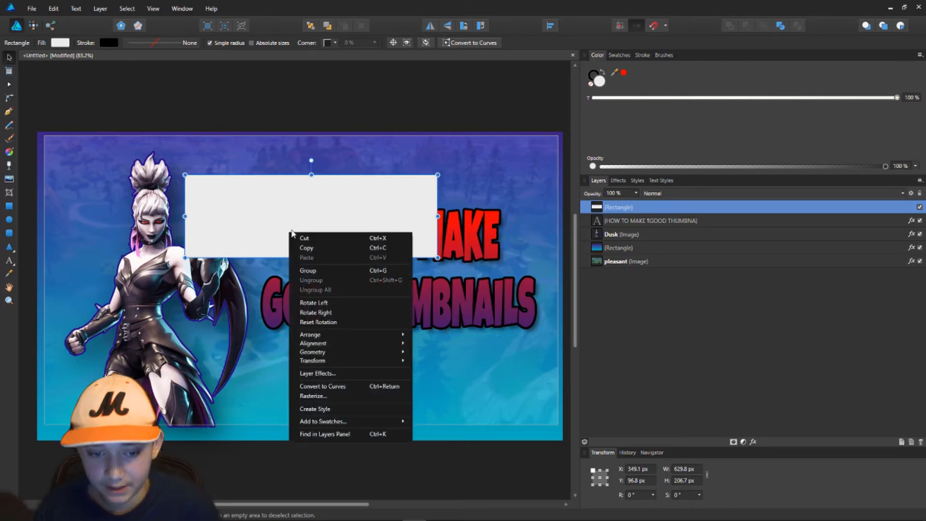
{"action": "left_click", "coordinate": [323, 386]}
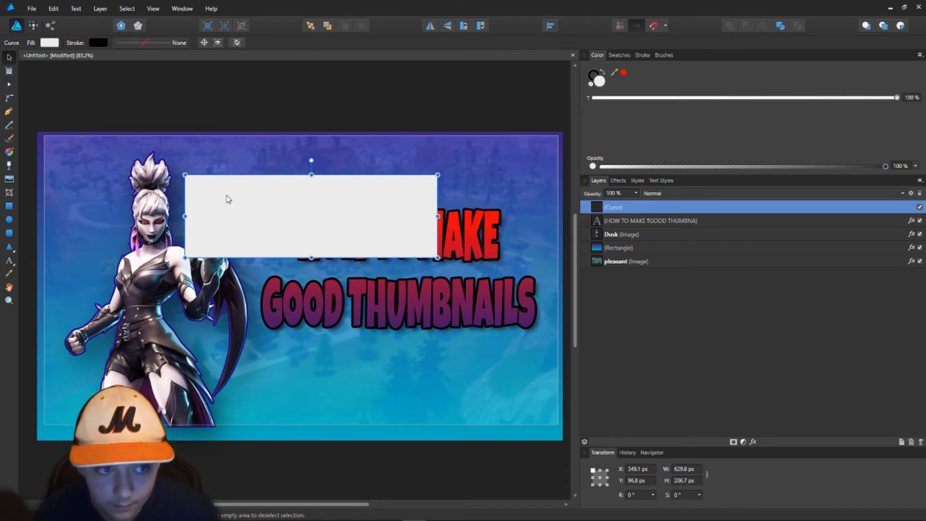
Step: Move the white shape's two lower corner nodes up to form a wedge about 129 px high that tapers to a point on the right
{"action": "left_click", "coordinate": [10, 85]}
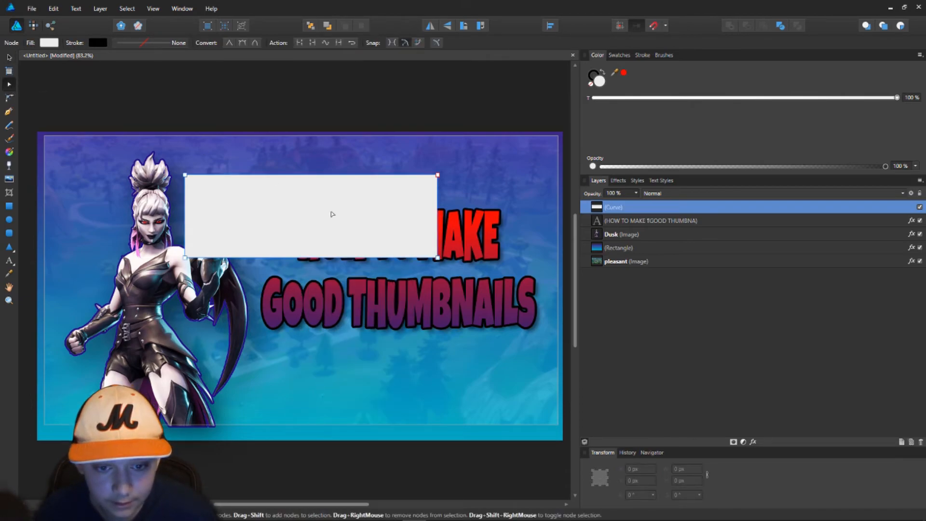
{"action": "left_click_drag", "start_coordinate": [437, 259], "coordinate": [406, 189]}
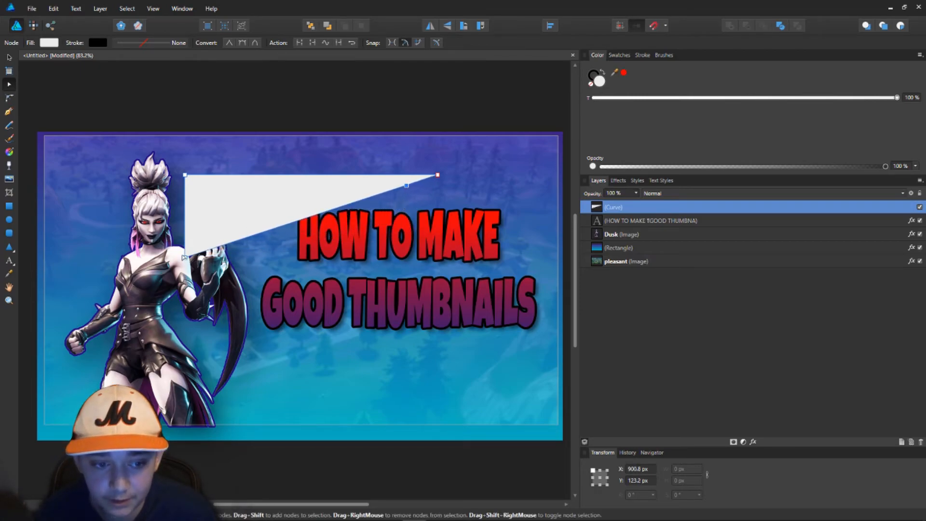
{"action": "left_click_drag", "start_coordinate": [184, 257], "coordinate": [194, 226]}
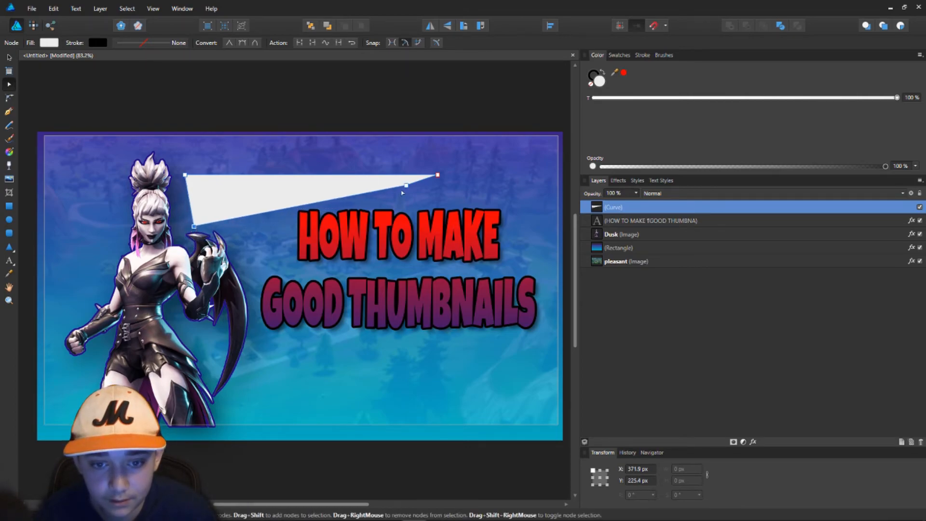
{"action": "left_click_drag", "start_coordinate": [406, 186], "coordinate": [194, 227]}
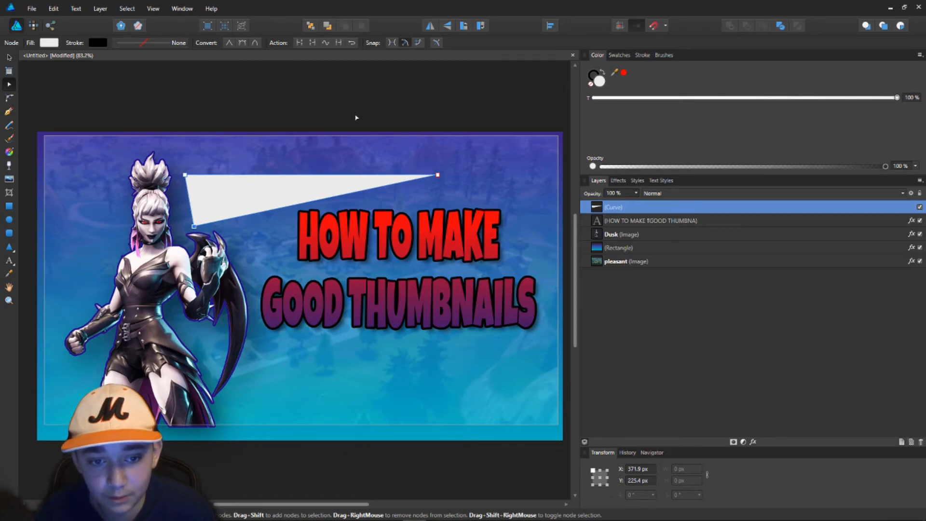
Step: Place the wedge across the canvas's lower-left corner, rotate it to about 26.2°, and put its layer directly beneath Dusk
{"action": "left_click", "coordinate": [8, 56]}
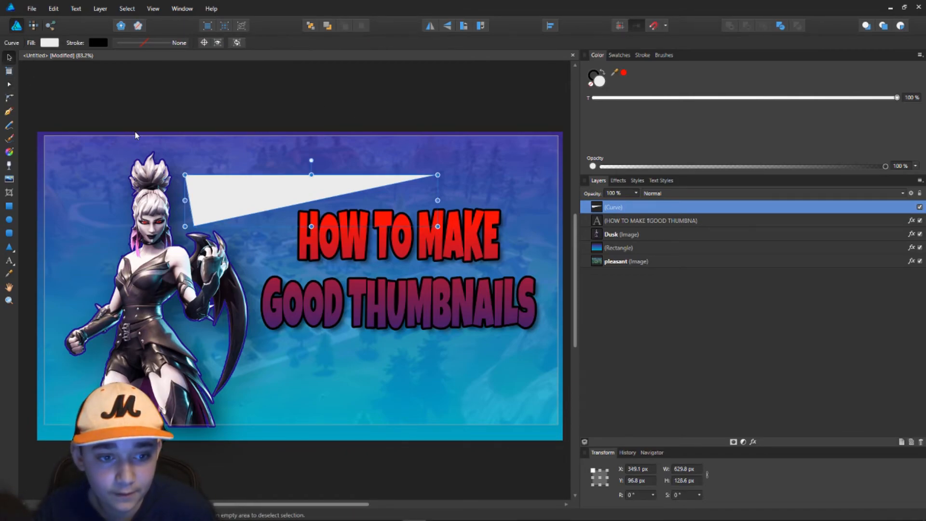
{"action": "left_click_drag", "start_coordinate": [243, 193], "coordinate": [82, 417]}
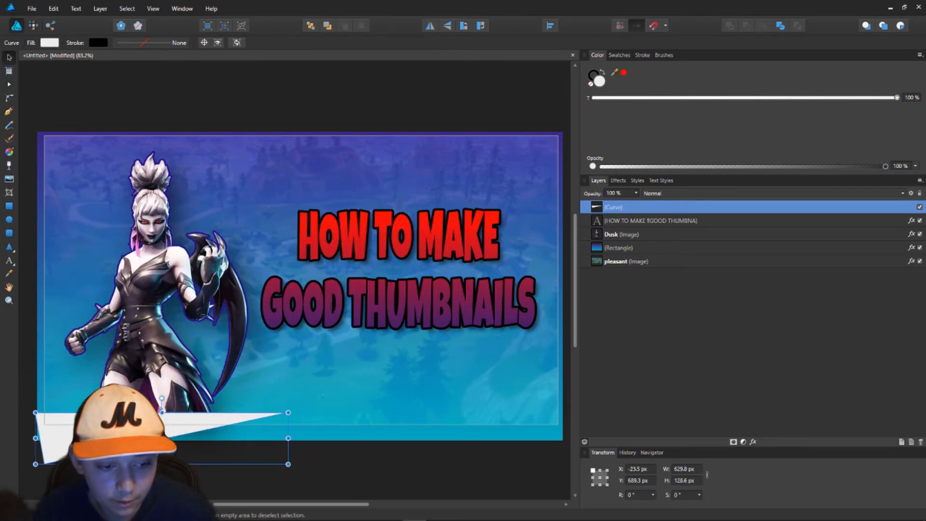
{"action": "left_click_drag", "start_coordinate": [276, 398], "coordinate": [238, 351]}
{"action": "left_click_drag", "start_coordinate": [81, 442], "coordinate": [66, 401]}
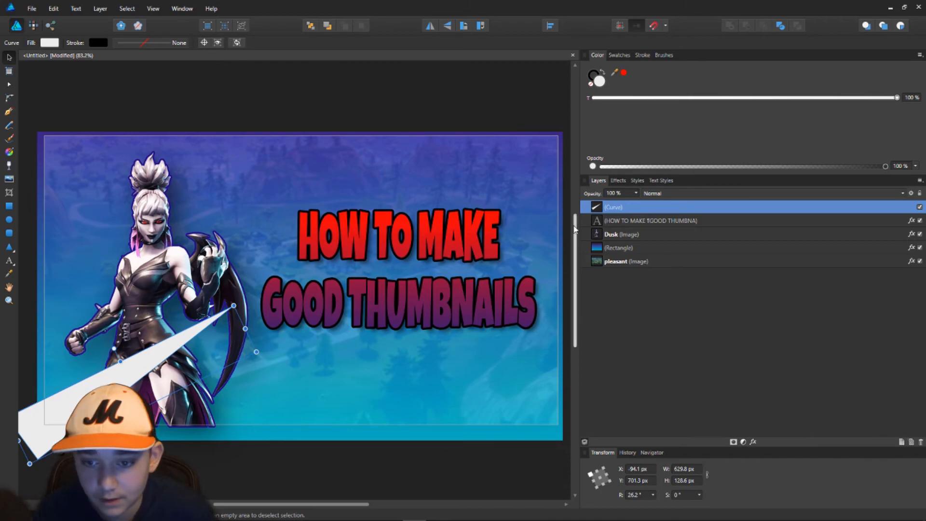
{"action": "left_click_drag", "start_coordinate": [644, 260], "coordinate": [642, 246]}
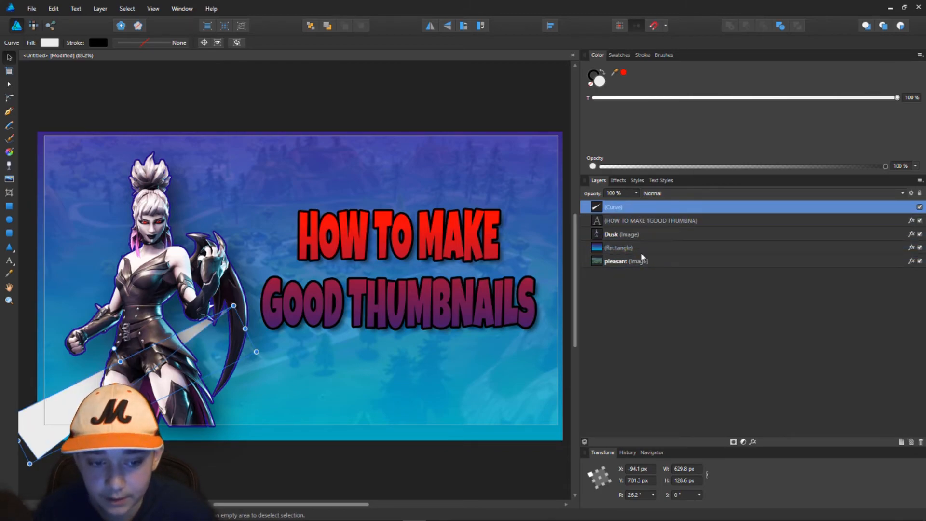
{"action": "left_click", "coordinate": [439, 106]}
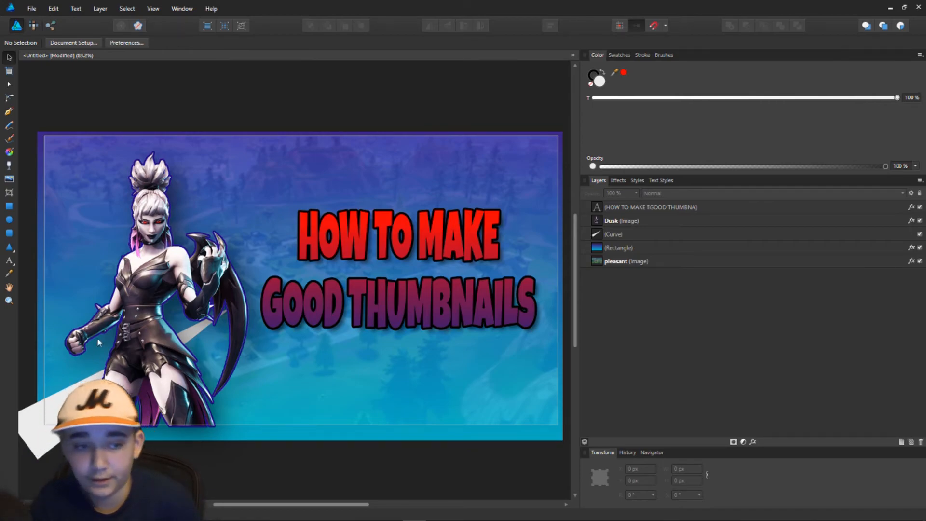
Step: Duplicate the wedge and place the copy across the upper-left corner, rotated to about -34.1° so it points toward the centre
{"action": "left_click", "coordinate": [78, 388]}
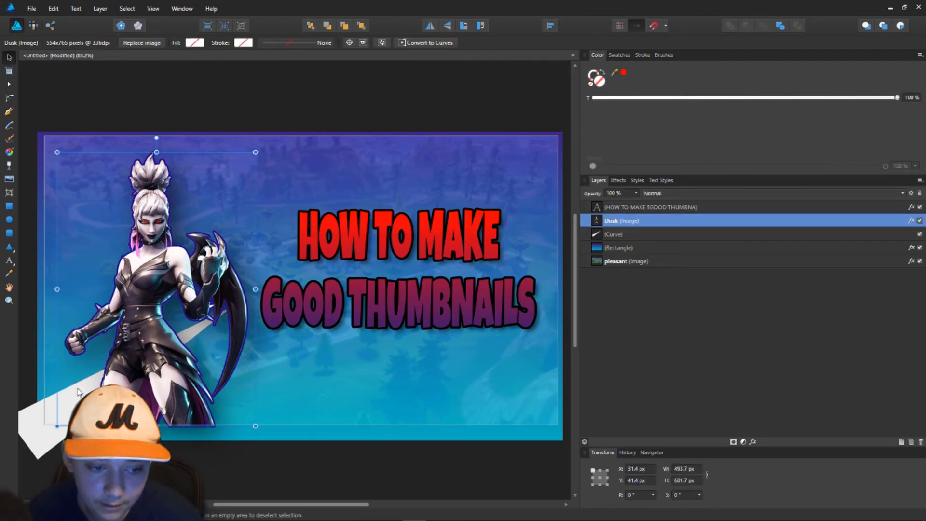
{"action": "left_click", "coordinate": [39, 429]}
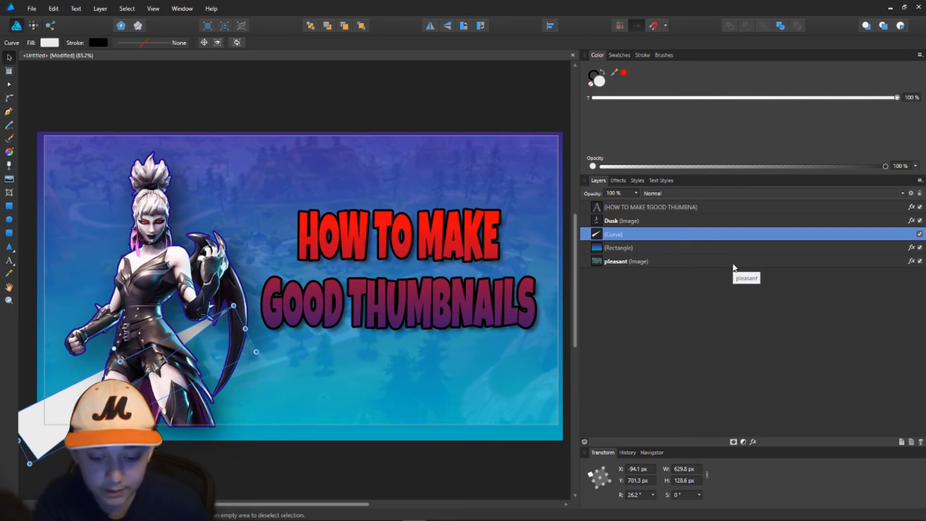
{"action": "key", "text": "ctrl+v"}
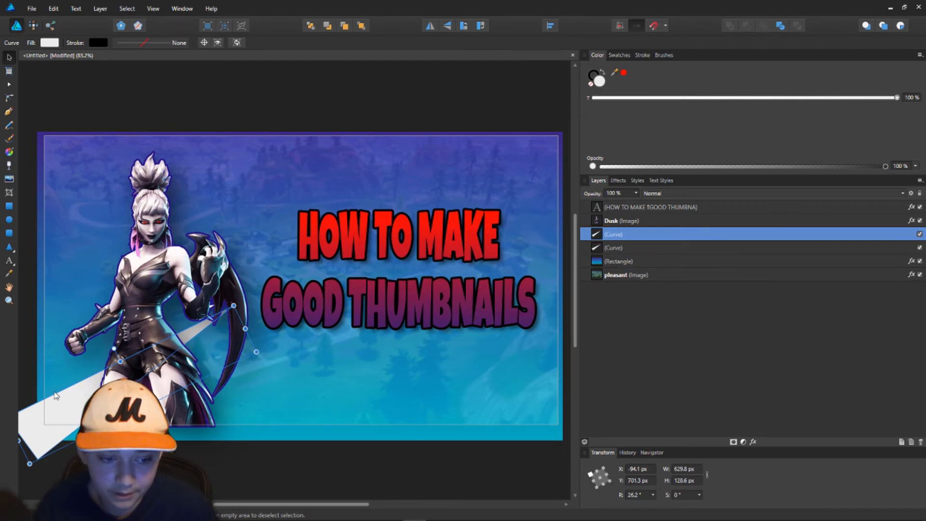
{"action": "left_click_drag", "start_coordinate": [53, 393], "coordinate": [42, 149]}
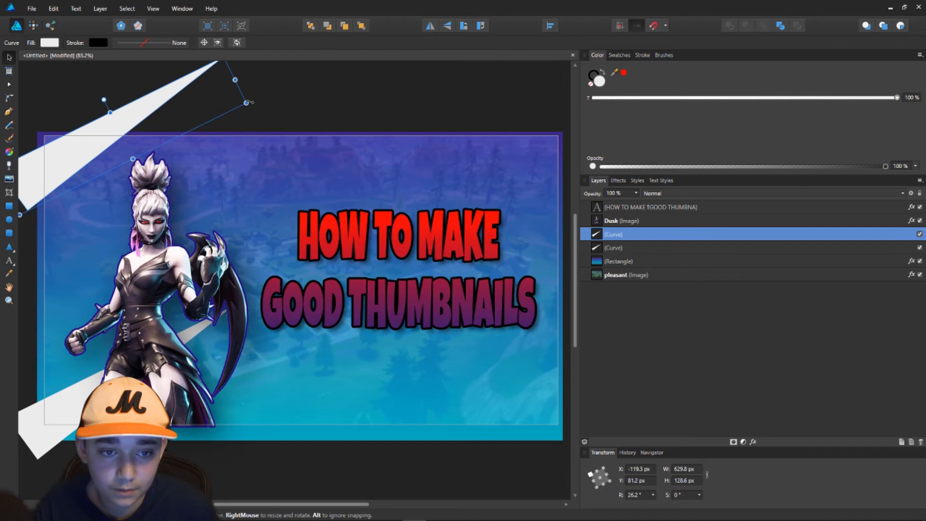
{"action": "left_click_drag", "start_coordinate": [250, 101], "coordinate": [54, 149]}
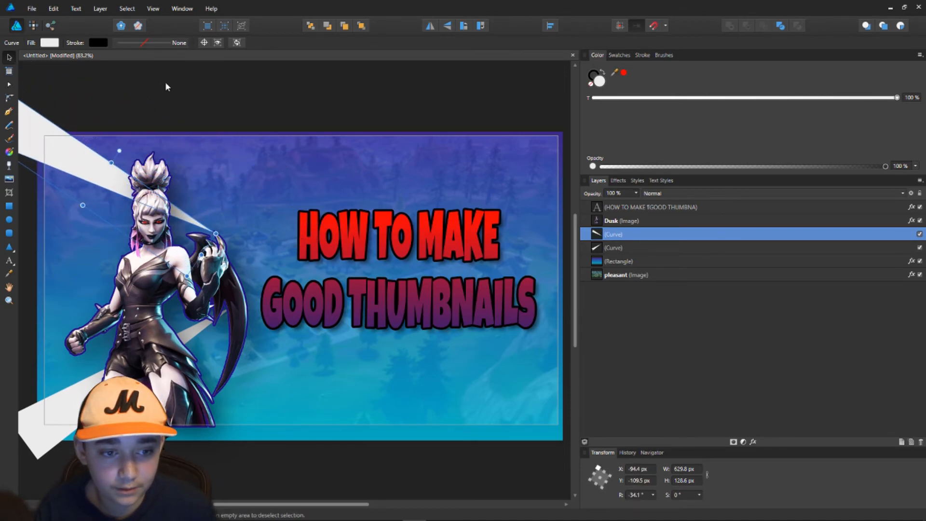
{"action": "left_click", "coordinate": [212, 74]}
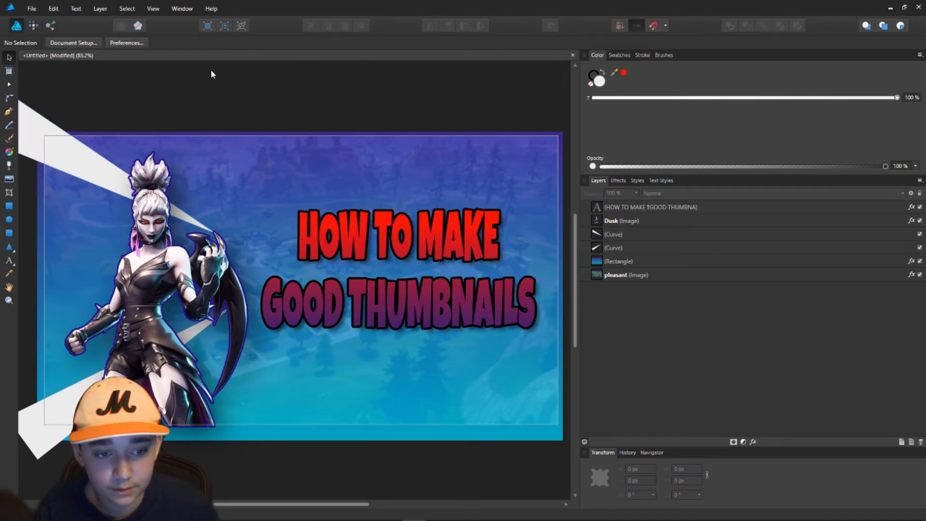
Step: Duplicate the upper-left wedge and place the copy across the upper-right corner, rotated to about -147.9° so it points inward
{"action": "left_click", "coordinate": [611, 235]}
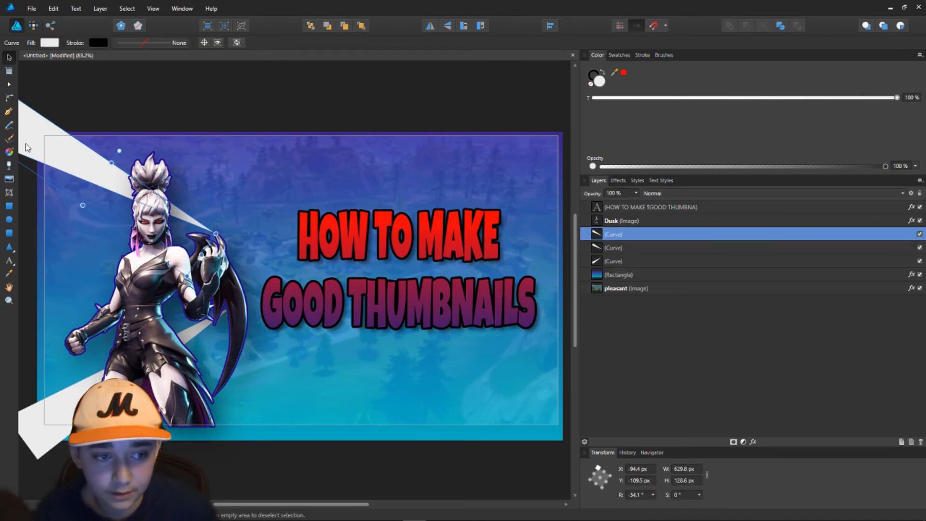
{"action": "left_click_drag", "start_coordinate": [58, 154], "coordinate": [429, 122]}
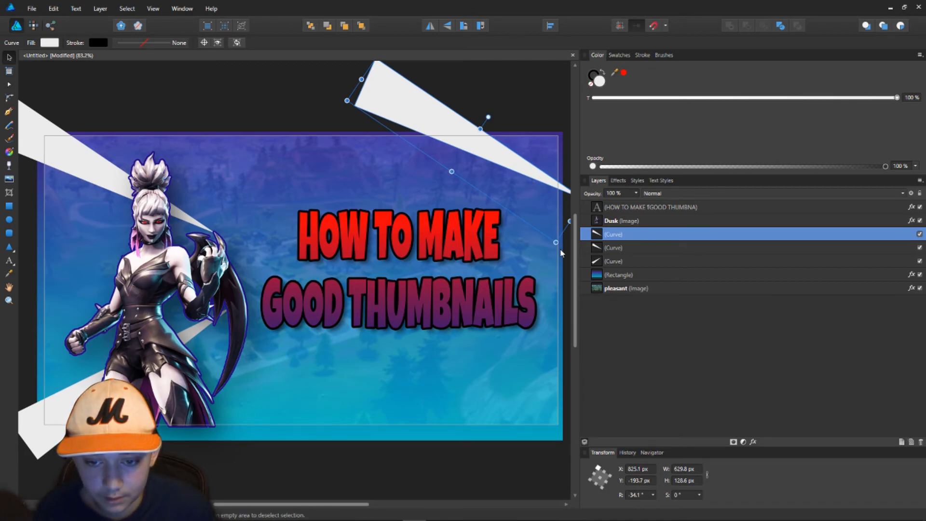
{"action": "left_click_drag", "start_coordinate": [554, 246], "coordinate": [439, 131]}
{"action": "mouse_move", "coordinate": [513, 121]}
{"action": "left_mouse_down"}
{"action": "mouse_move", "coordinate": [576, 122]}
{"action": "mouse_move", "coordinate": [512, 129]}
{"action": "left_mouse_up"}
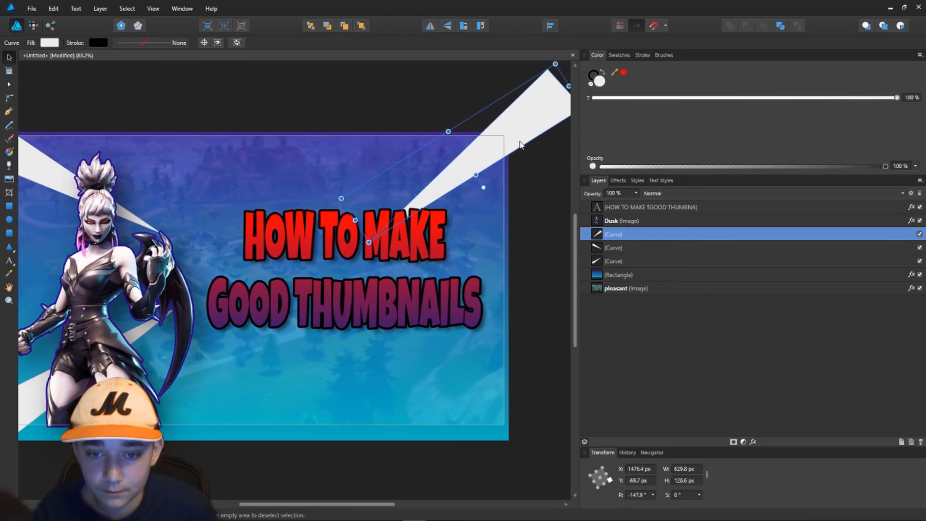
{"action": "left_click", "coordinate": [513, 230]}
Step: Duplicate the upper-right wedge and place the copy across the lower-right corner, rotated to point inward, finishing with nothing selected
{"action": "left_click", "coordinate": [520, 142]}
{"action": "key", "text": "ctrl+j"}
{"action": "left_click_drag", "start_coordinate": [529, 151], "coordinate": [530, 384]}
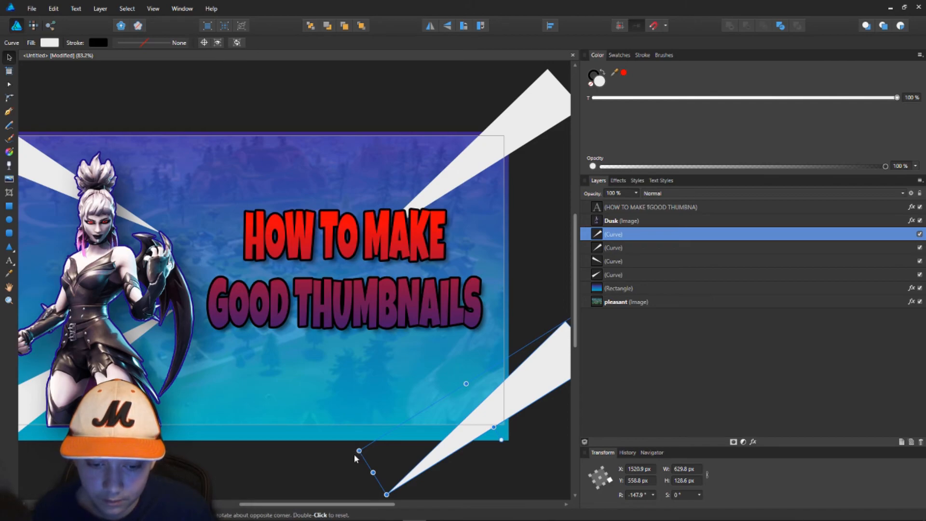
{"action": "left_click_drag", "start_coordinate": [353, 456], "coordinate": [388, 283]}
{"action": "left_click_drag", "start_coordinate": [498, 455], "coordinate": [528, 453]}
{"action": "left_click", "coordinate": [546, 317]}
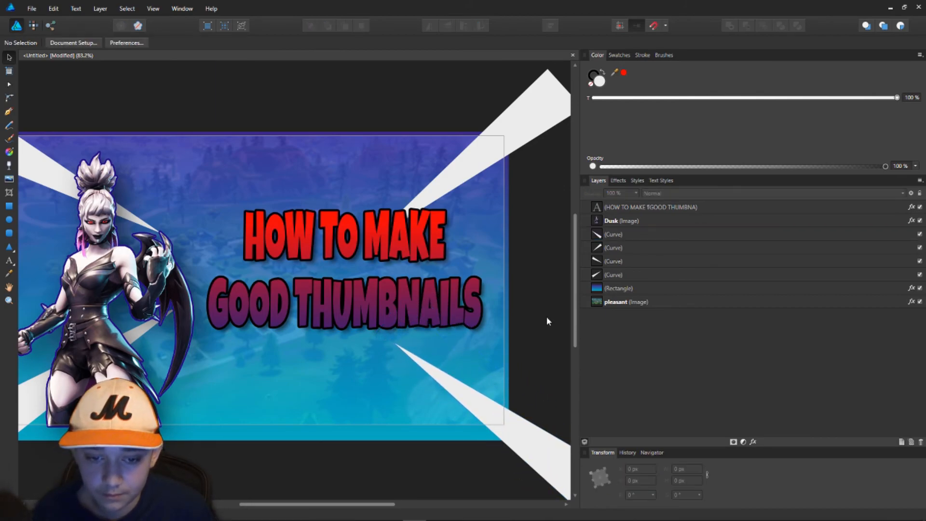
{"action": "left_click_drag", "start_coordinate": [379, 505], "coordinate": [353, 504]}
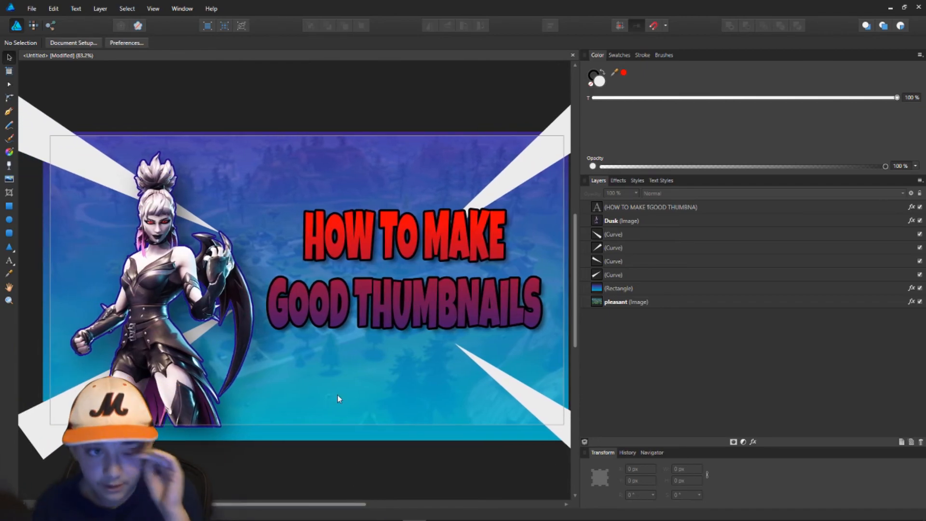
Step: Export the thumbnail as a 1280 × 720 px PNG-24 named "thumbnail 1" in the Downloads tutorial folder
{"action": "left_click", "coordinate": [35, 4]}
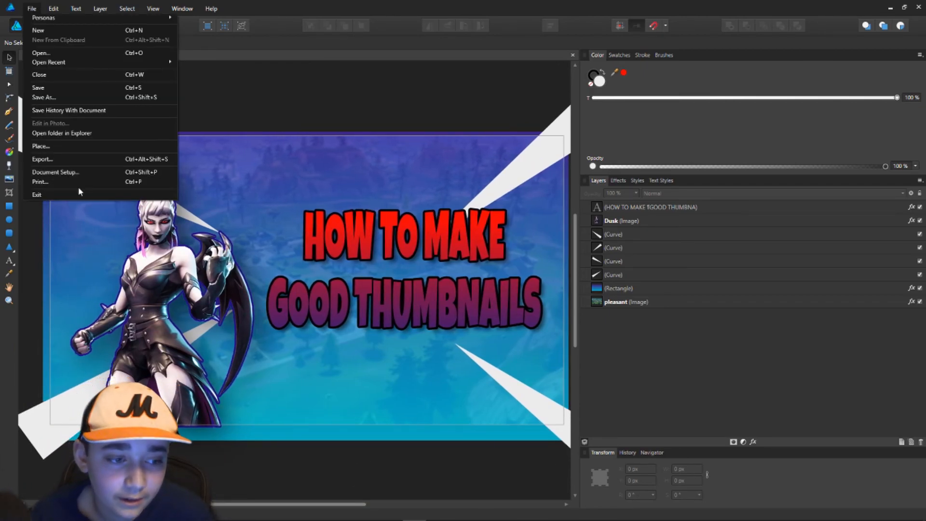
{"action": "left_click", "coordinate": [72, 158]}
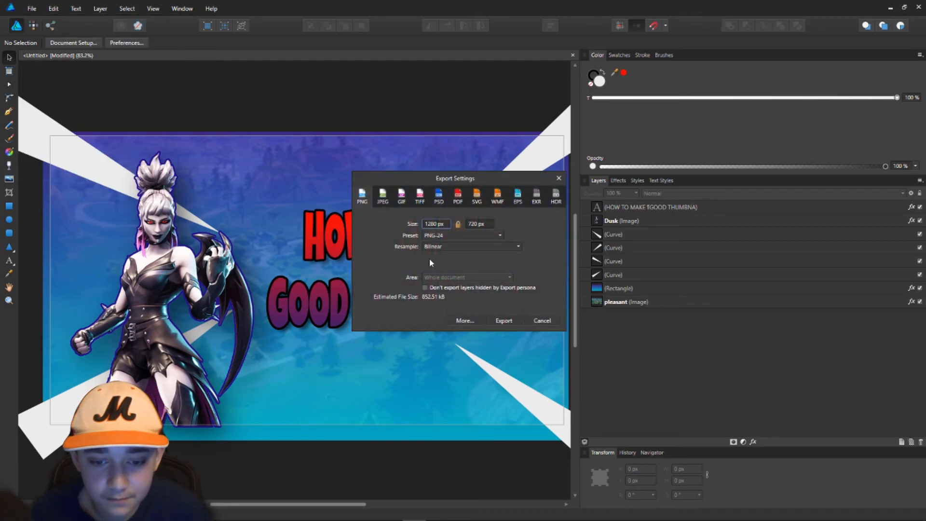
{"action": "left_click", "coordinate": [502, 320]}
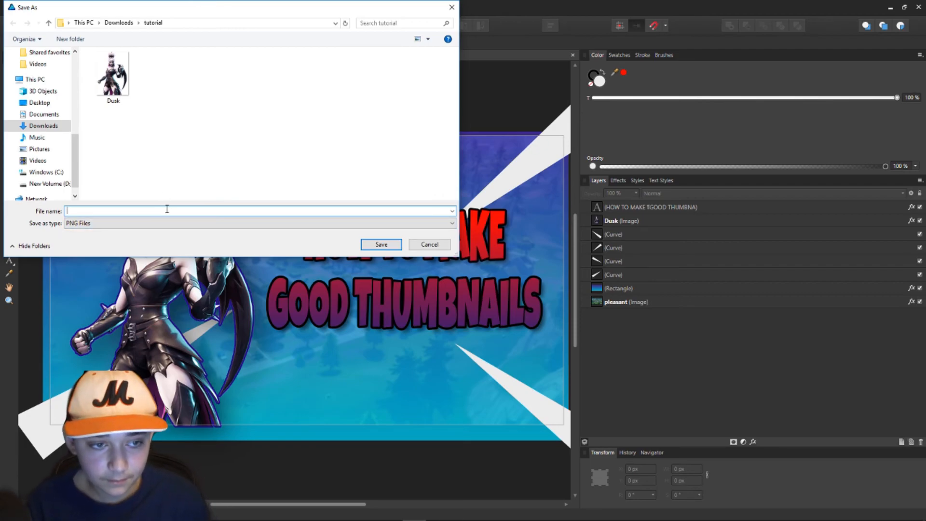
{"action": "type", "text": "th"}
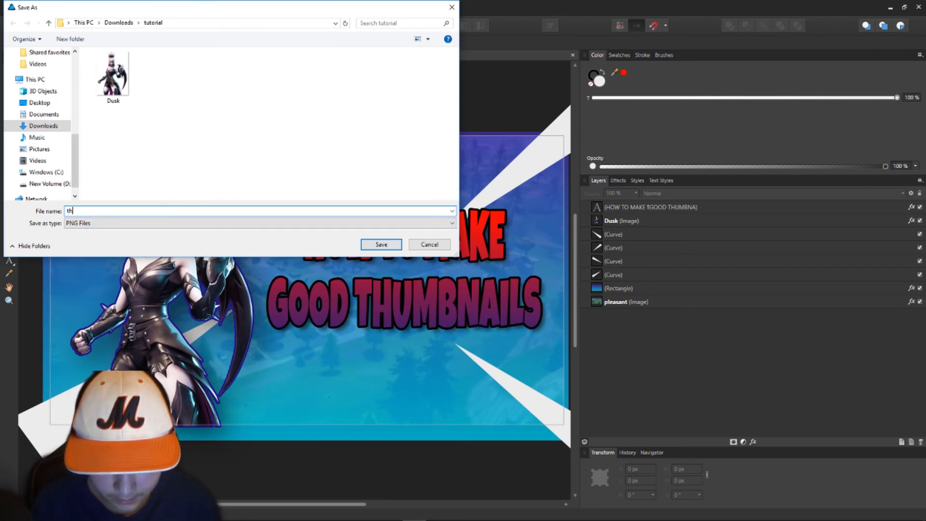
{"action": "type", "text": "umbnail"}
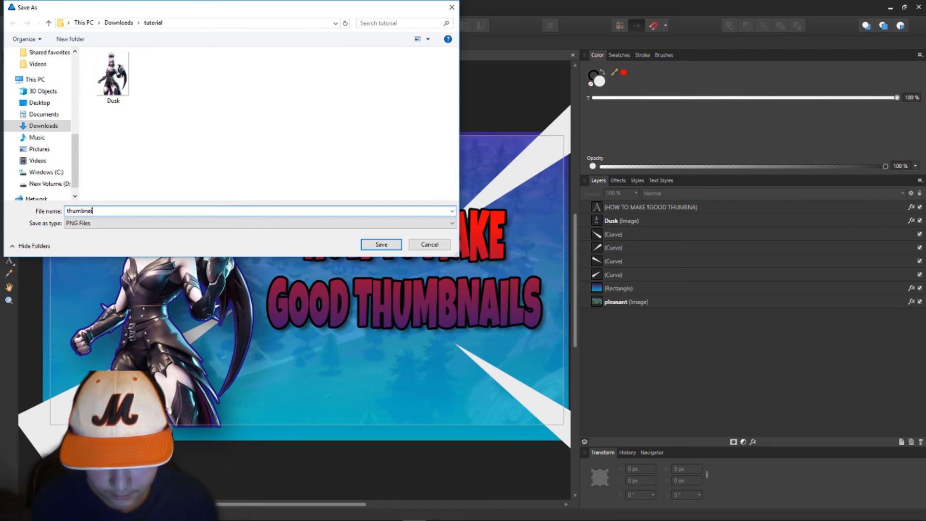
{"action": "type", "text": " 1"}
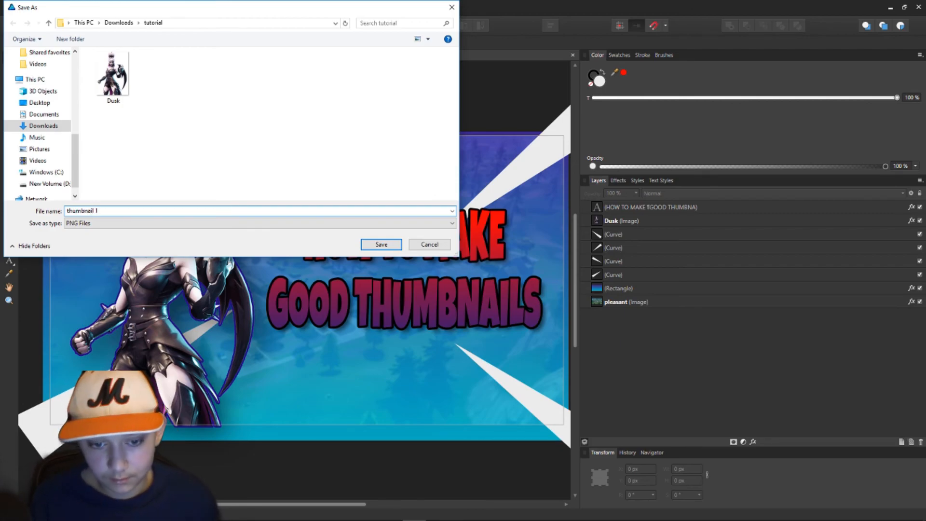
{"action": "left_click", "coordinate": [381, 244]}
Step: Switch to File Explorer, open "thumbnail 1" from the Downloads tutorial folder, and view it in a maximised Photos window
{"action": "left_click_drag", "start_coordinate": [234, 504], "coordinate": [273, 503]}
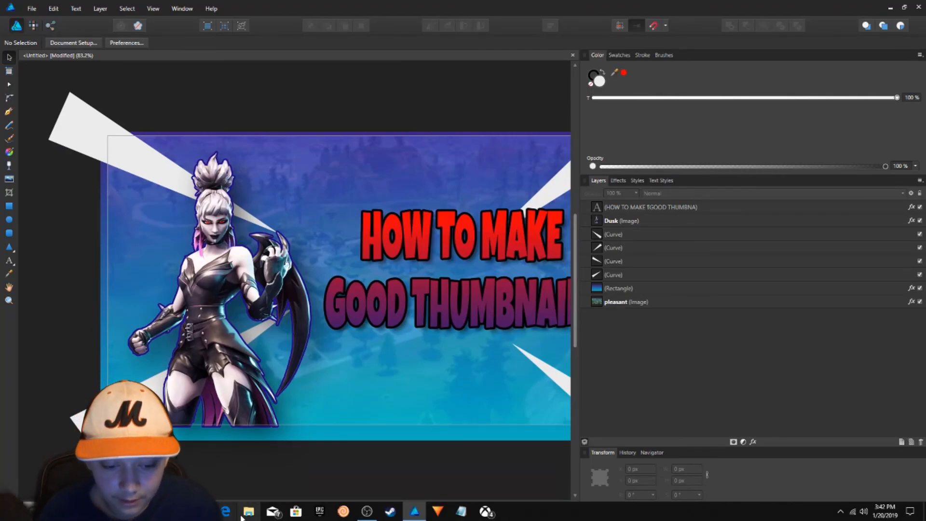
{"action": "left_click", "coordinate": [242, 515]}
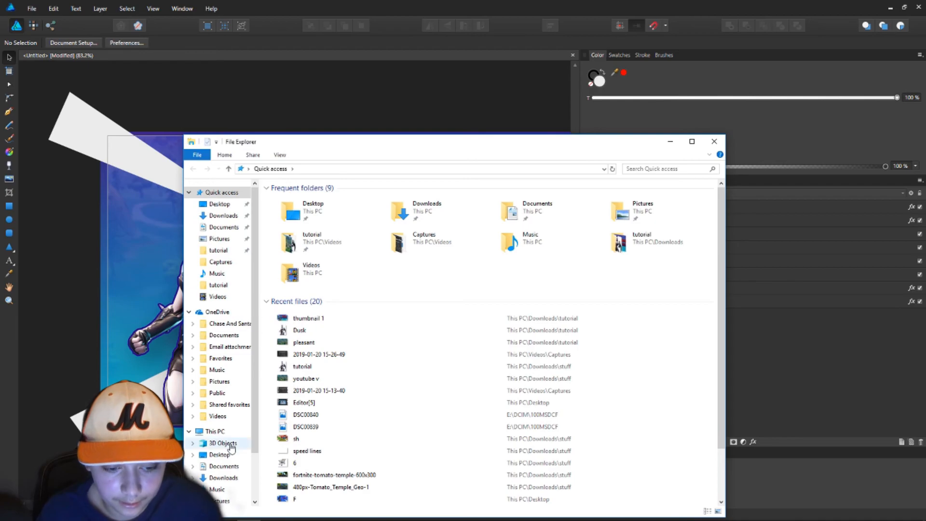
{"action": "left_click", "coordinate": [219, 478]}
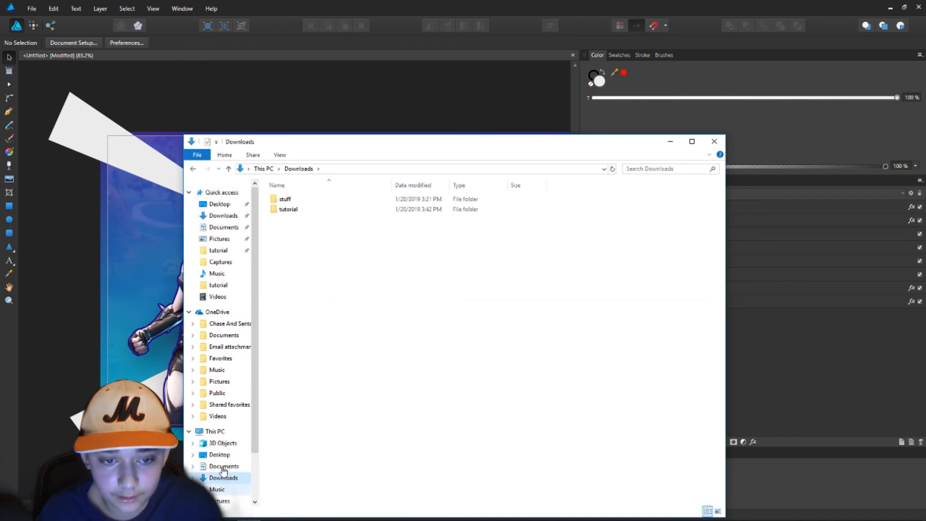
{"action": "double_click", "coordinate": [295, 202]}
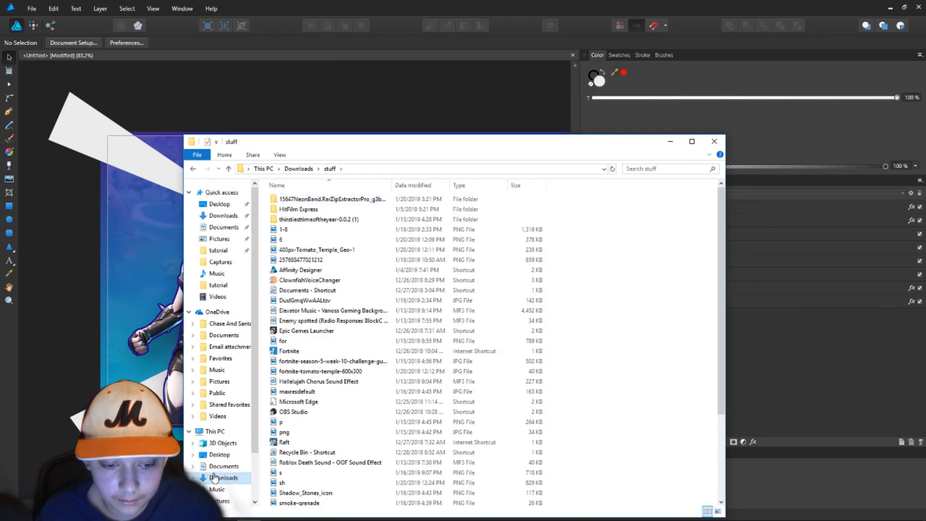
{"action": "key", "text": "alt+Left"}
{"action": "double_click", "coordinate": [295, 209]}
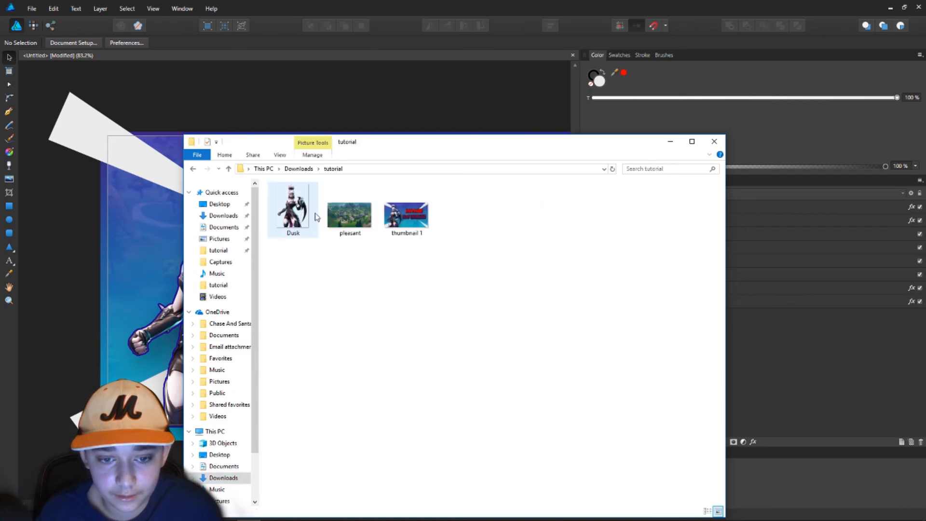
{"action": "double_click", "coordinate": [417, 222]}
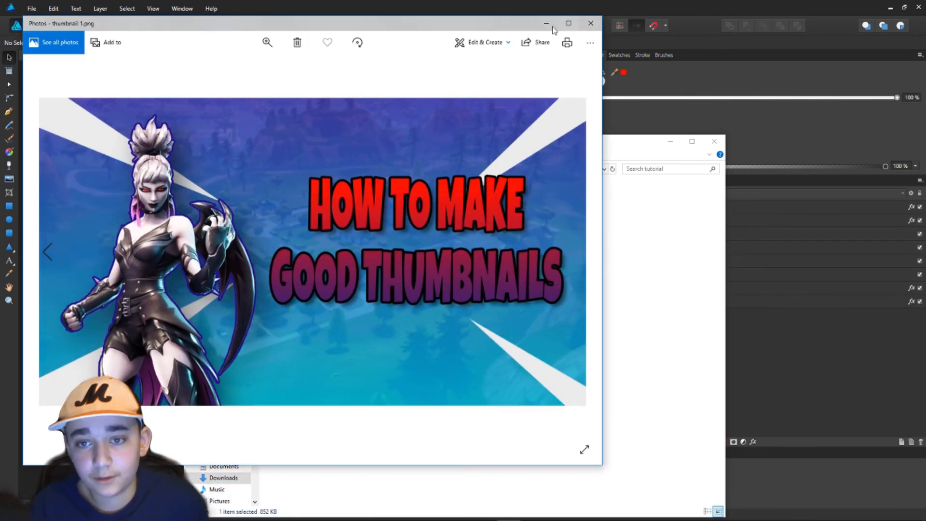
{"action": "left_click", "coordinate": [567, 23]}
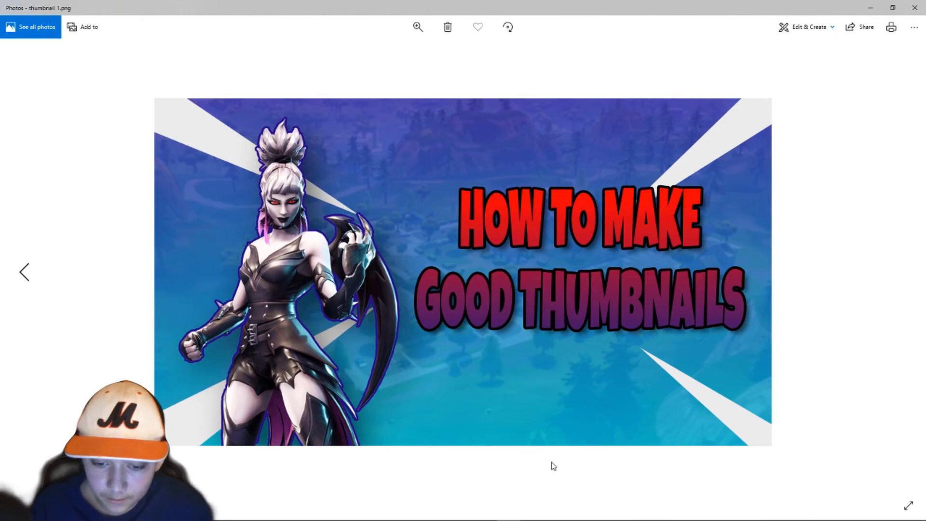